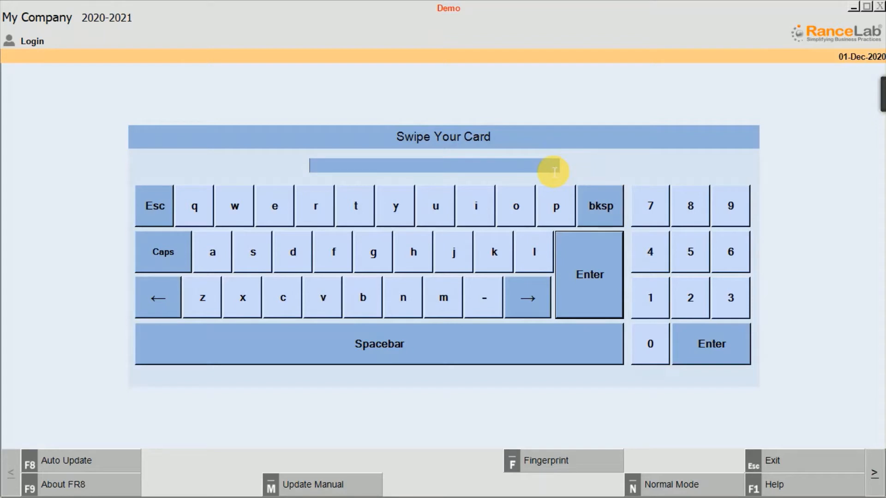
Step: Log in with the user's card password and select the FusionERP Professional edition for the demo
{"action": "type", "text": "***"}
{"action": "key", "text": "Return"}
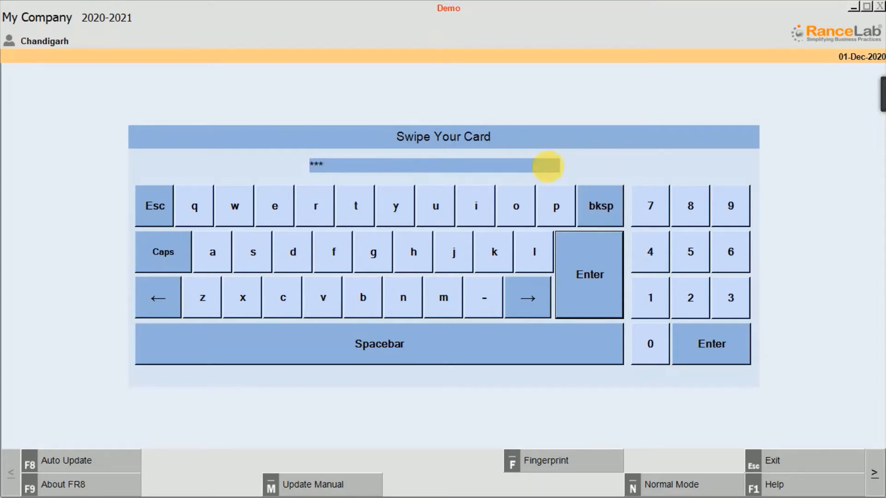
{"action": "key", "text": "Down"}
{"action": "key", "text": "Down"}
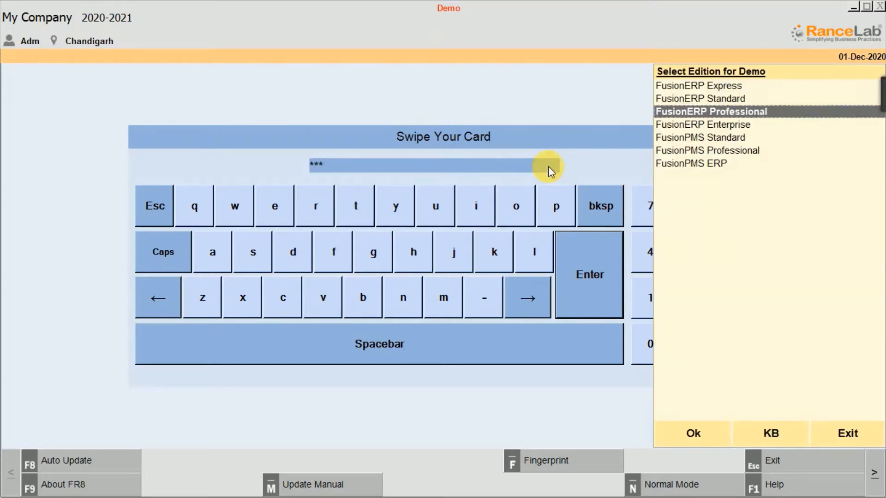
{"action": "key", "text": "Return"}
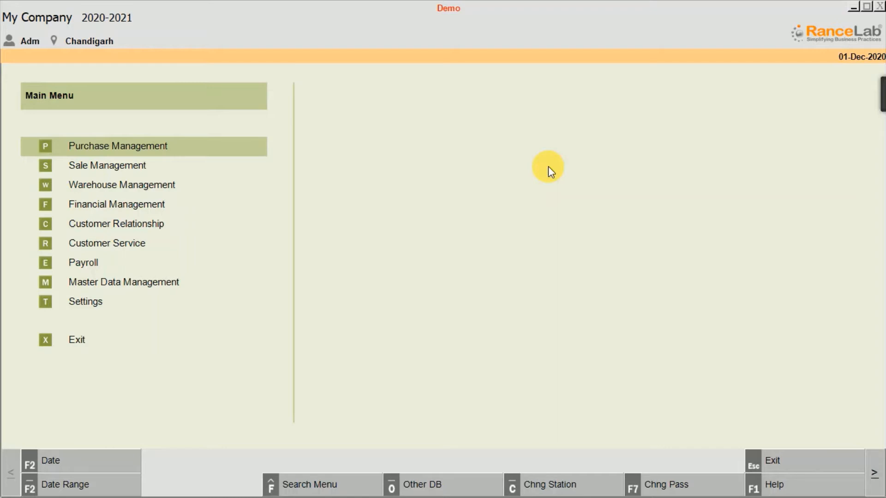
Step: Open the Accounts section under Master Data Management
{"action": "key", "text": "Down"}
{"action": "key", "text": "Down"}
{"action": "key", "text": "Down"}
{"action": "key", "text": "Down"}
{"action": "key", "text": "Down"}
{"action": "key", "text": "Down"}
{"action": "key", "text": "Down"}
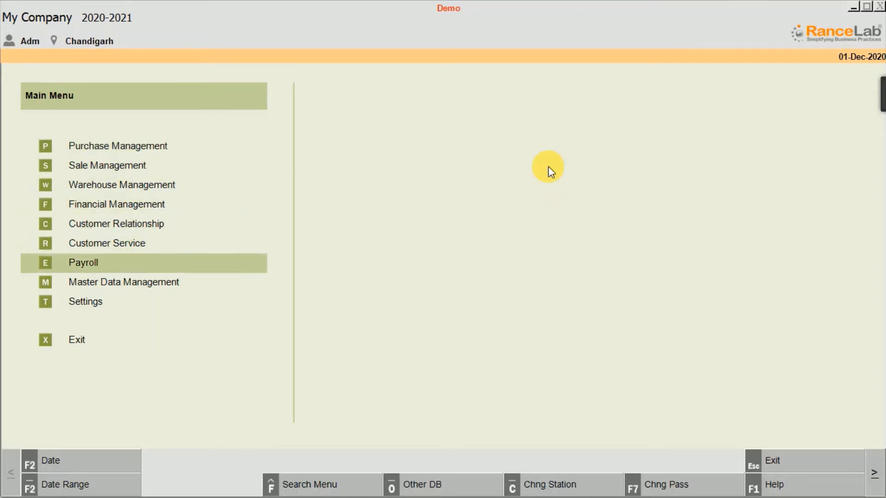
{"action": "key", "text": "Return"}
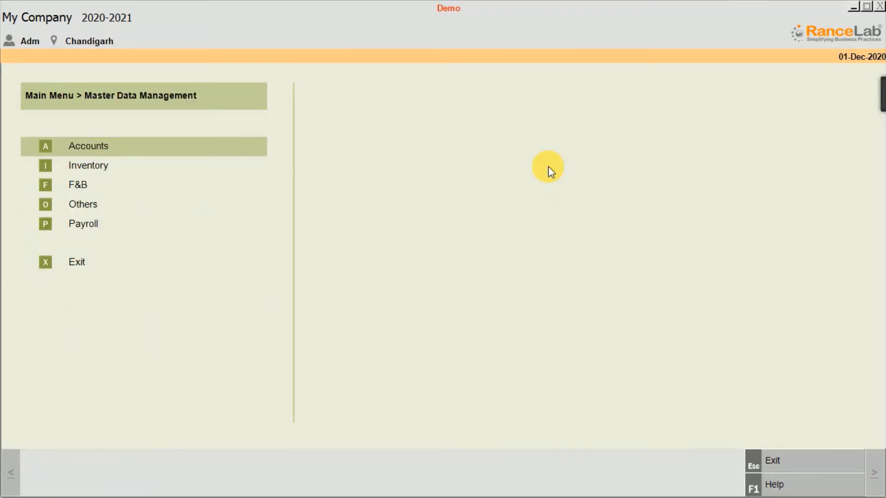
{"action": "key", "text": "Return"}
{"action": "key", "text": "Down"}
{"action": "key", "text": "Down"}
{"action": "key", "text": "Down"}
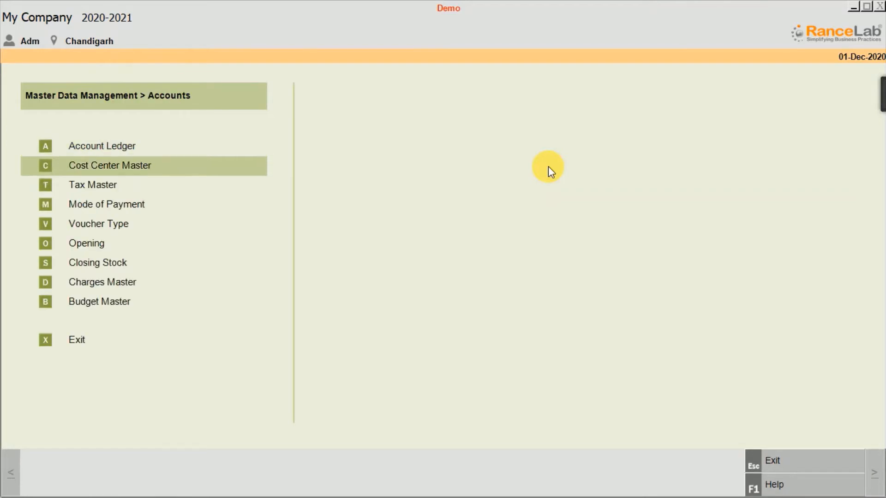
{"action": "key", "text": "Return"}
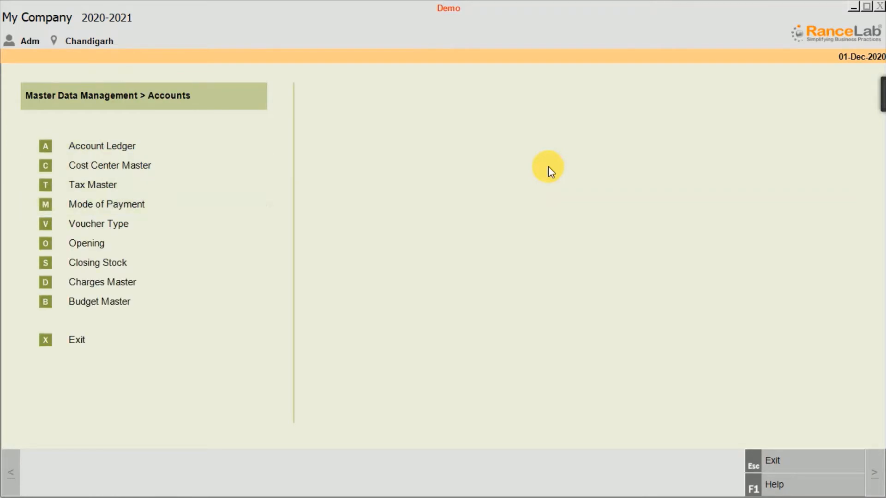
{"action": "key", "text": "Escape"}
{"action": "key", "text": "Escape"}
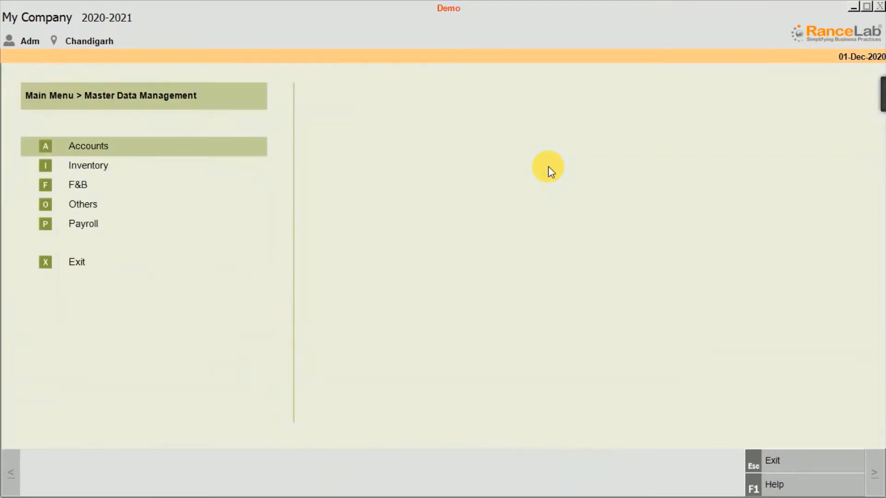
{"action": "key", "text": "Escape"}
{"action": "key", "text": "Return"}
{"action": "key", "text": "Return"}
Step: Open the Mode of Payment setup and name the new payment mode Google Pay
{"action": "key", "text": "m"}
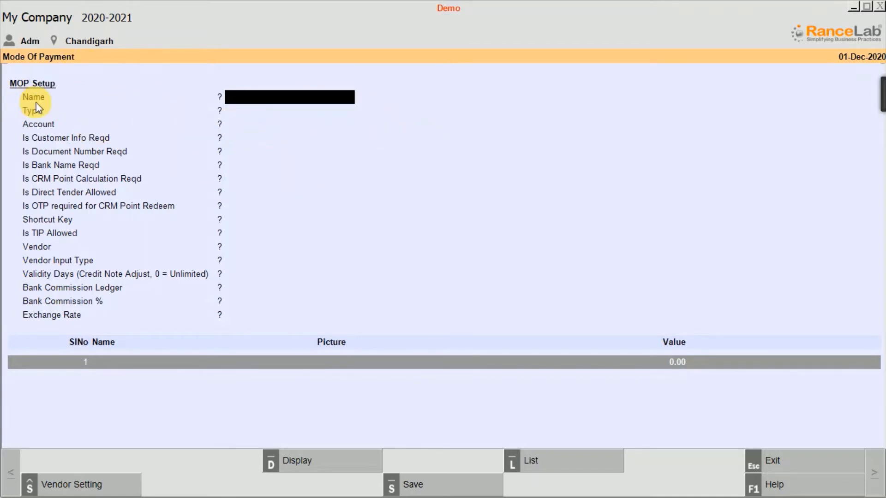
{"action": "left_click", "coordinate": [255, 97]}
{"action": "key", "text": "Escape"}
{"action": "type", "text": "google "}
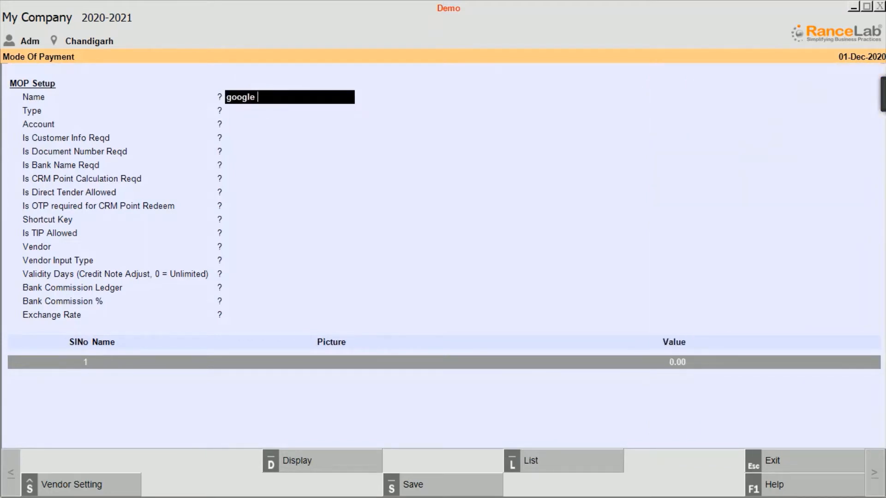
{"action": "type", "text": "pay"}
{"action": "key", "text": "Return"}
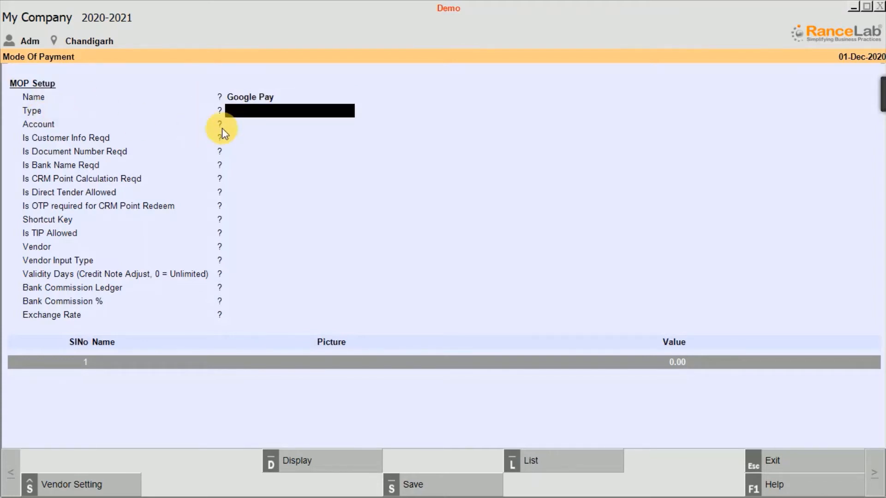
Step: Set the Google Pay payment mode's type to Credit Card
{"action": "key", "text": "Return"}
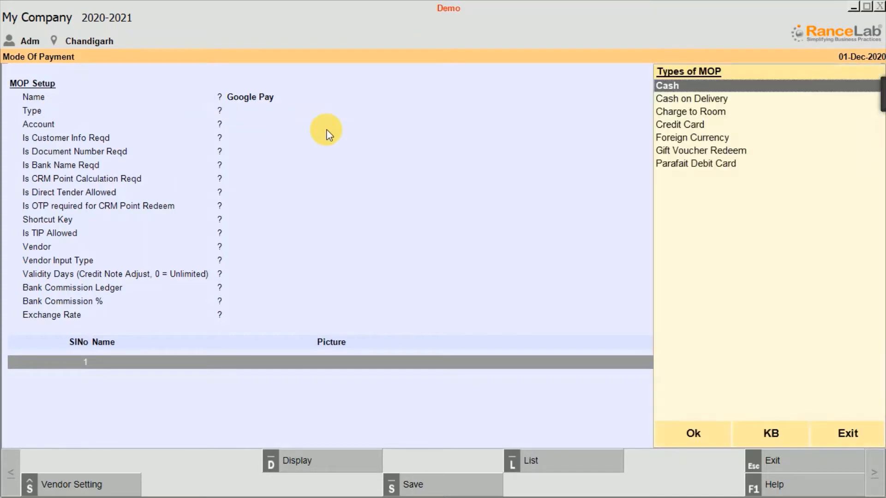
{"action": "key", "text": "Down"}
{"action": "key", "text": "Down"}
{"action": "key", "text": "Down"}
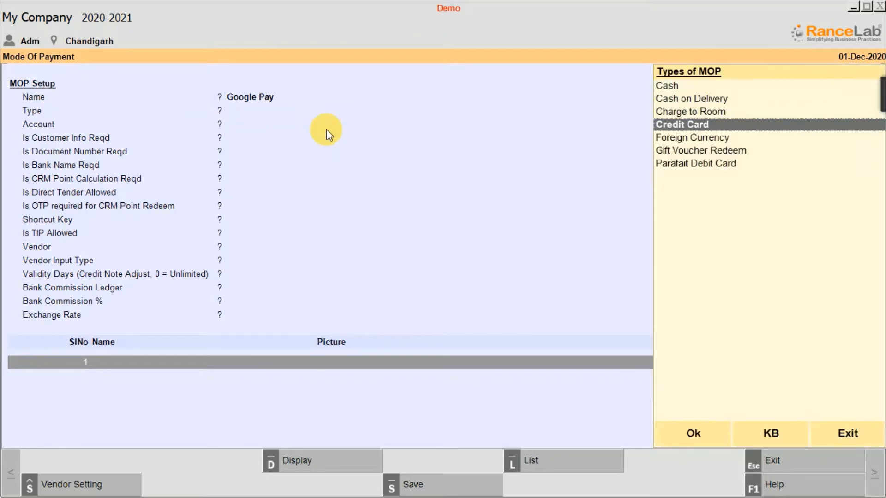
{"action": "key", "text": "Return"}
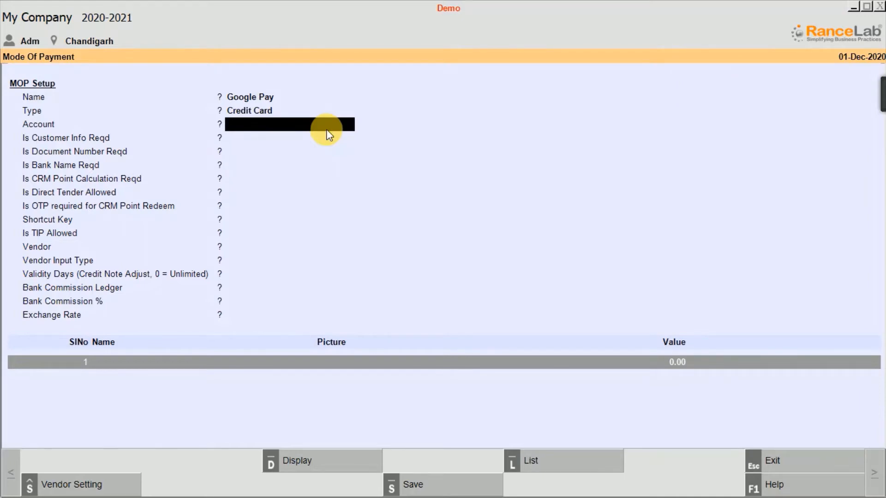
Step: Assign the Credit Card Receivable account to the Google Pay payment mode
{"action": "key", "text": "Return"}
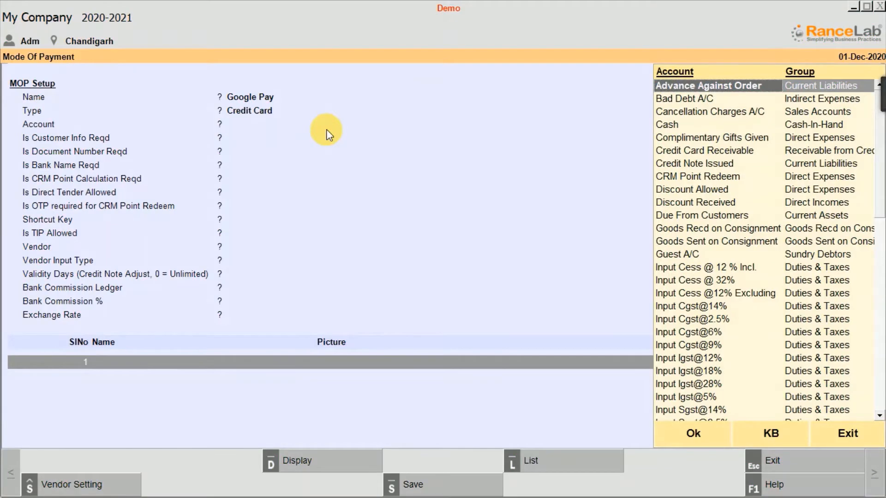
{"action": "type", "text": "c"}
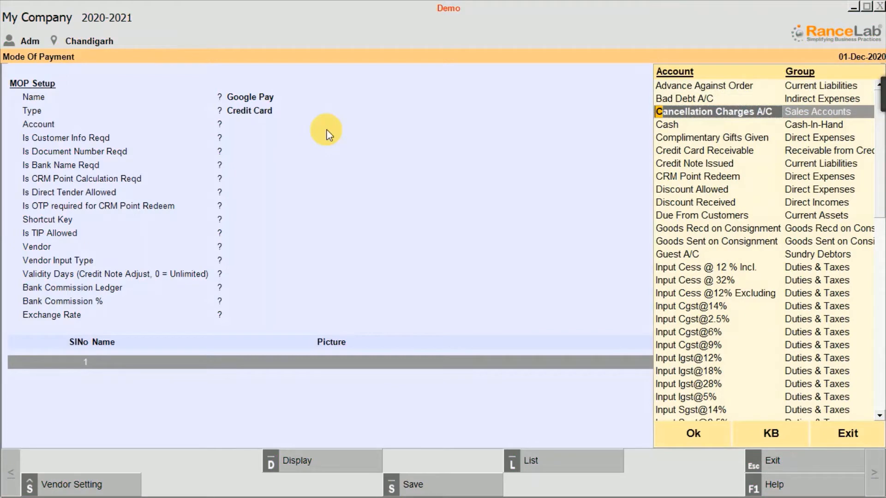
{"action": "key", "text": "Down"}
{"action": "key", "text": "Down"}
{"action": "key", "text": "Down"}
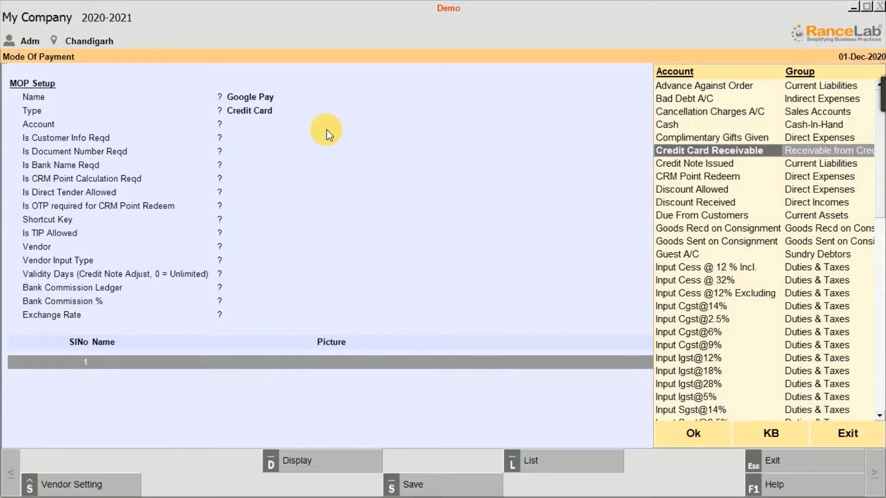
{"action": "key", "text": "Return"}
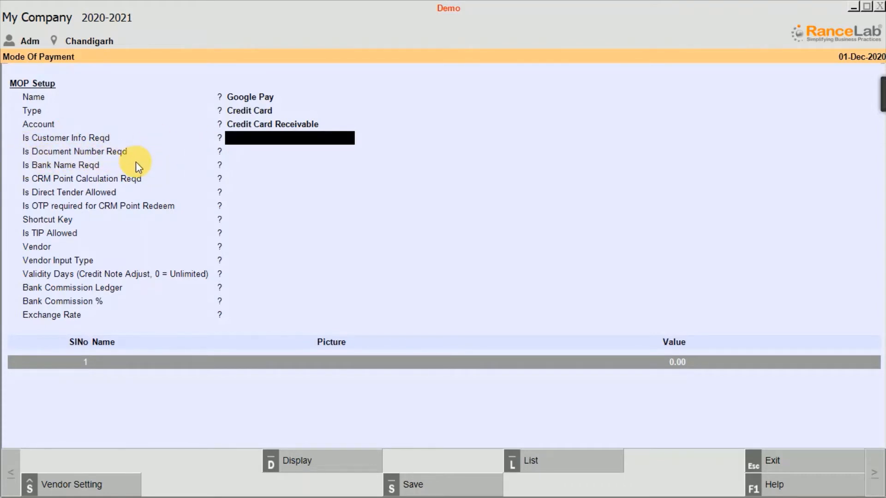
Step: Set customer info, document number, bank name, direct tender and OTP for CRM point redeem to No, and CRM point calculation to Yes
{"action": "key", "text": "Return"}
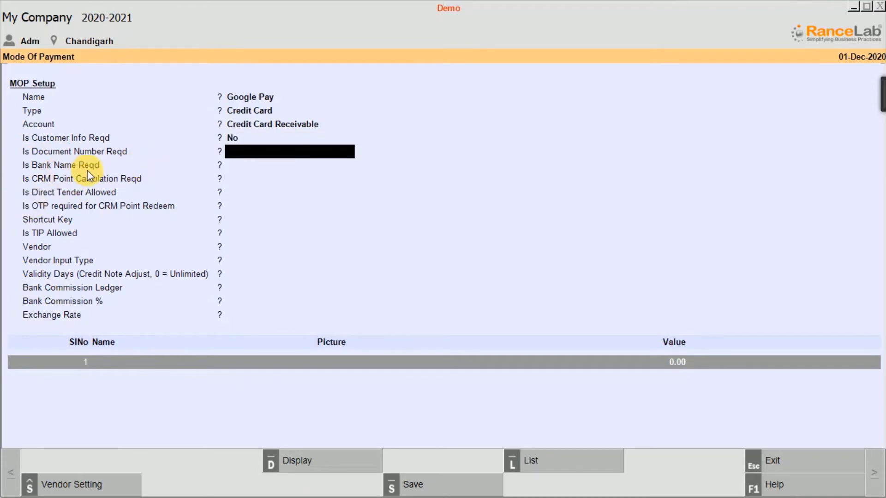
{"action": "key", "text": "Return"}
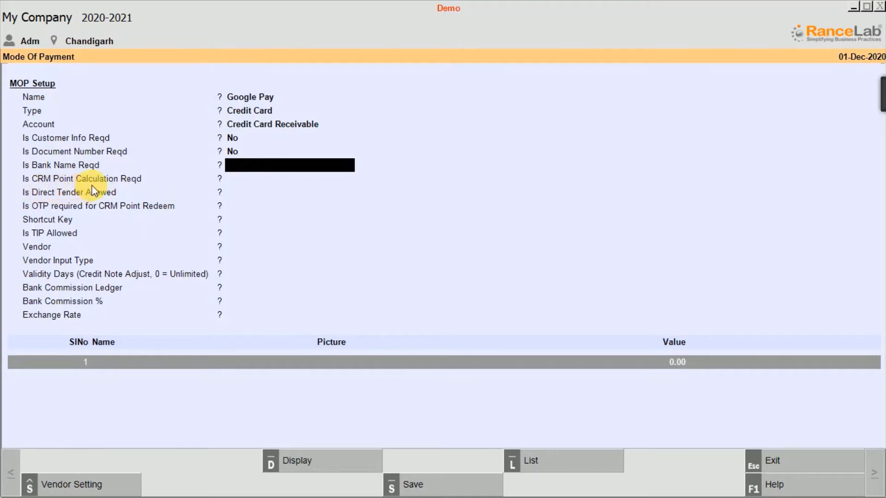
{"action": "key", "text": "Return"}
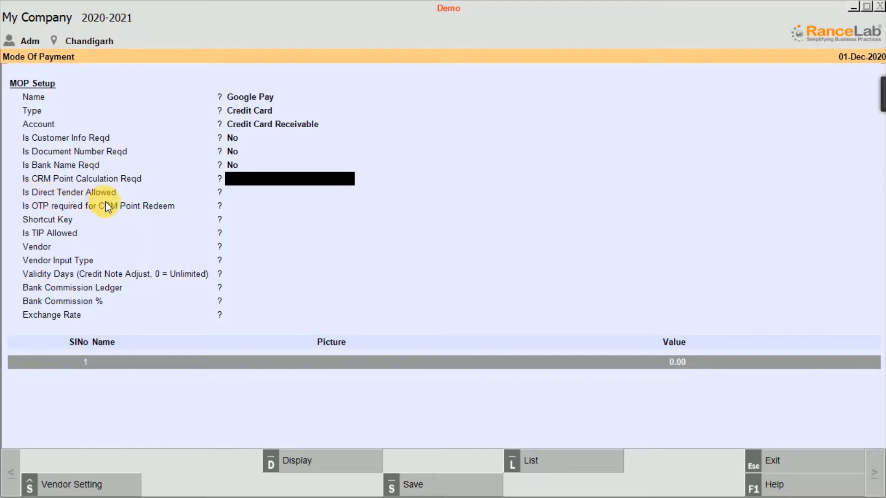
{"action": "key", "text": "Return"}
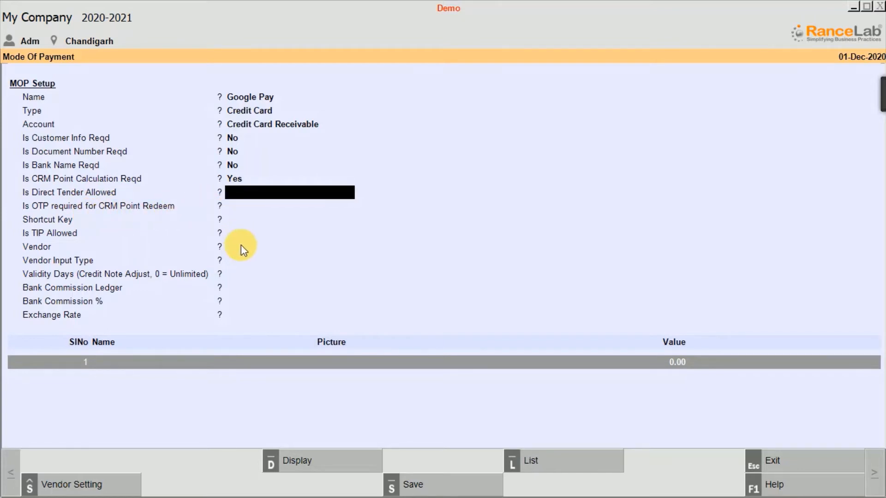
{"action": "key", "text": "Return"}
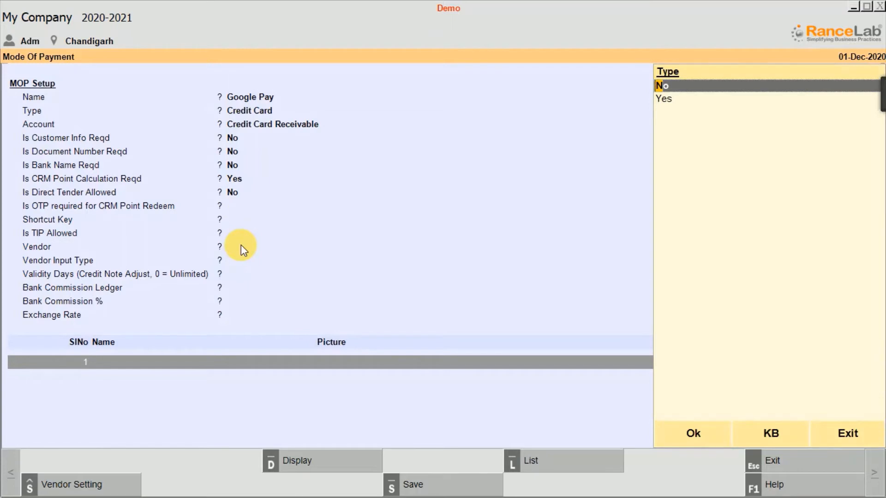
{"action": "key", "text": "Return"}
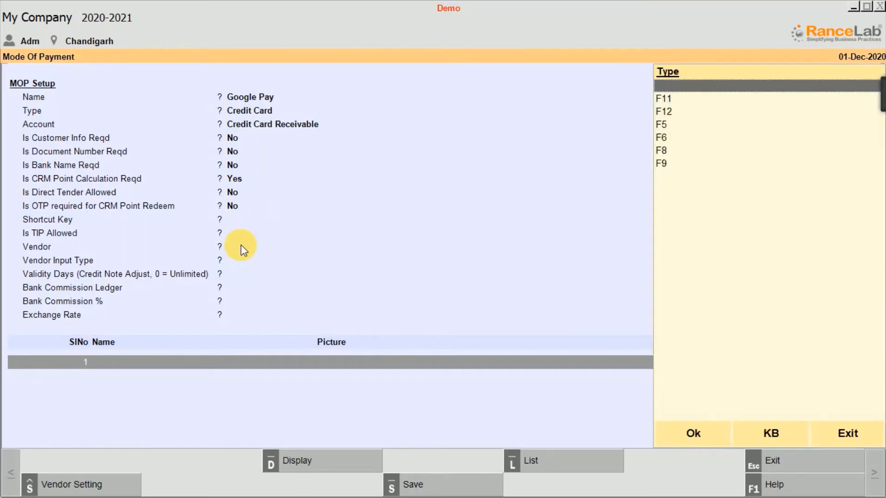
Step: Assign F11 as the payment mode's shortcut key and set Is TIP Allowed to No
{"action": "key", "text": "Escape"}
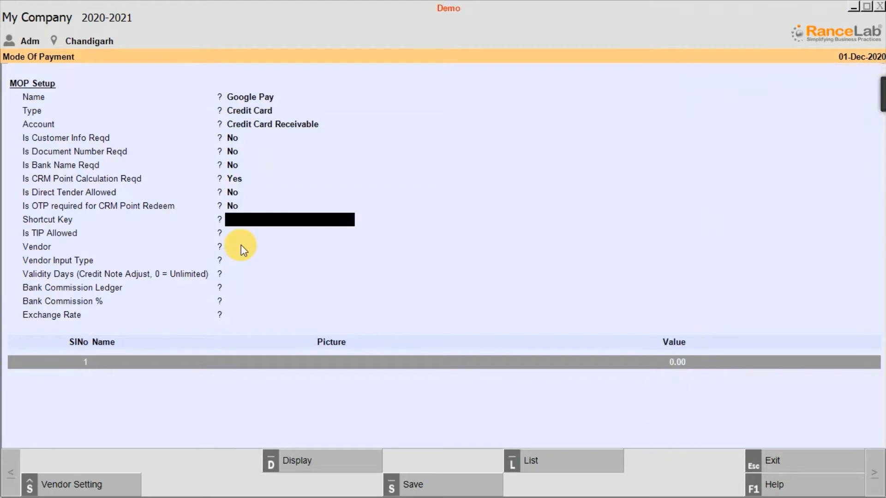
{"action": "key", "text": "Return"}
{"action": "key", "text": "Down"}
{"action": "key", "text": "Return"}
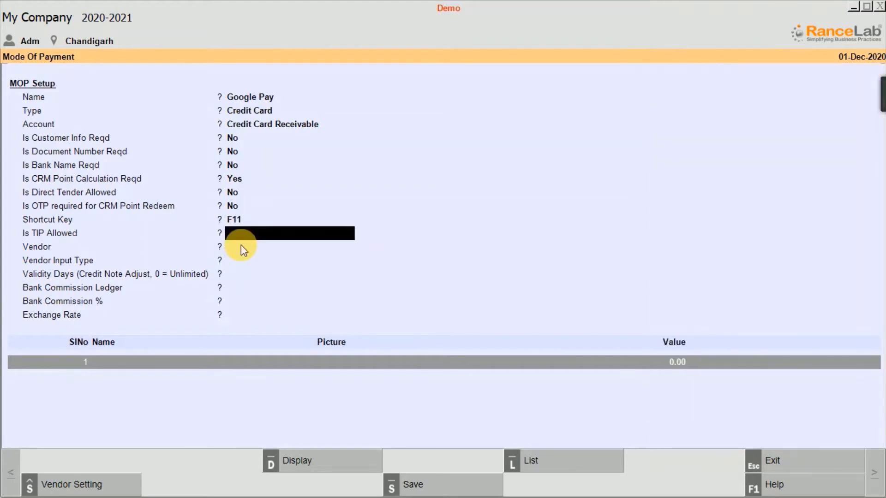
{"action": "key", "text": "Return"}
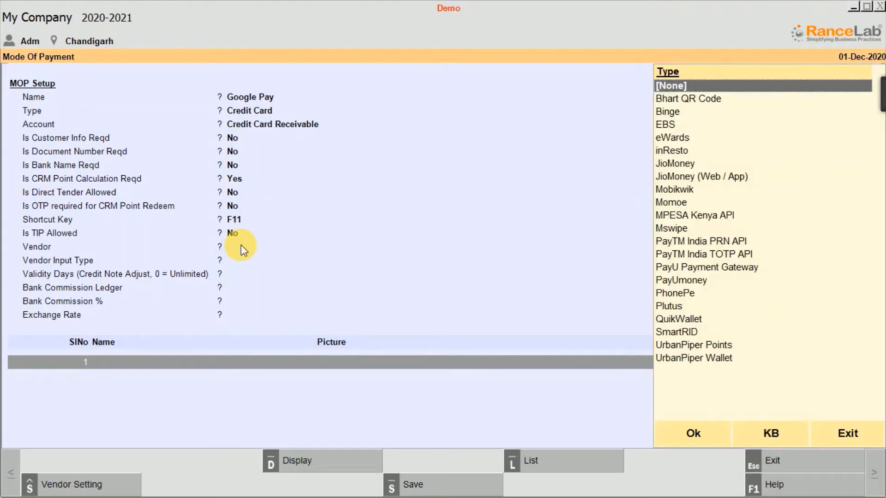
Step: Set Vendor and Vendor Input Type to [None], leave the remaining fields at their defaults, and save the Google Pay entry
{"action": "key", "text": "Return"}
{"action": "key", "text": "Return"}
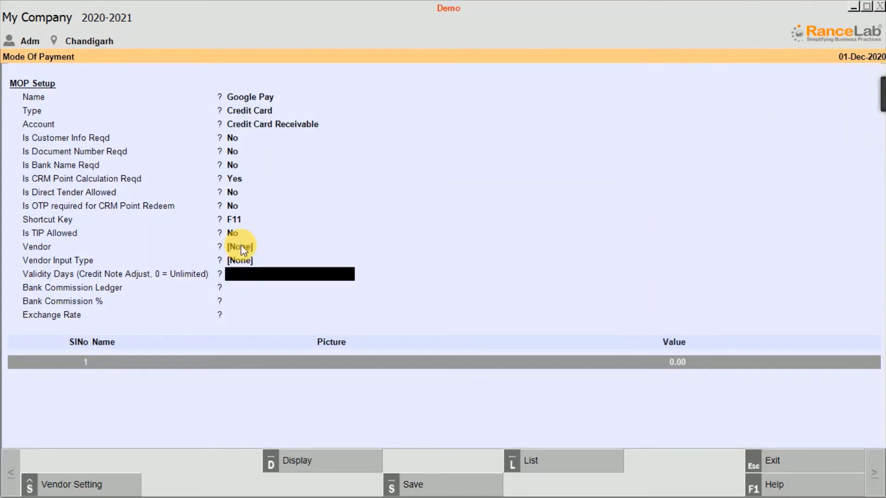
{"action": "key", "text": "Return"}
{"action": "key", "text": "Return"}
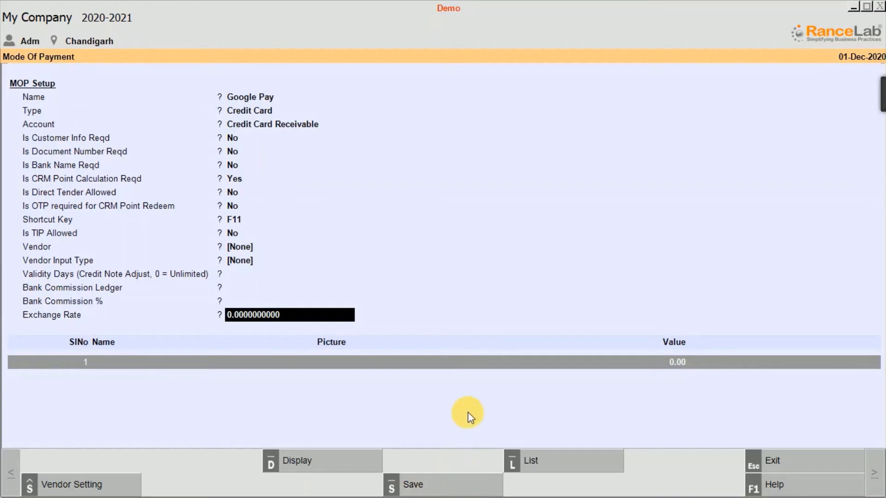
{"action": "key", "text": "Return"}
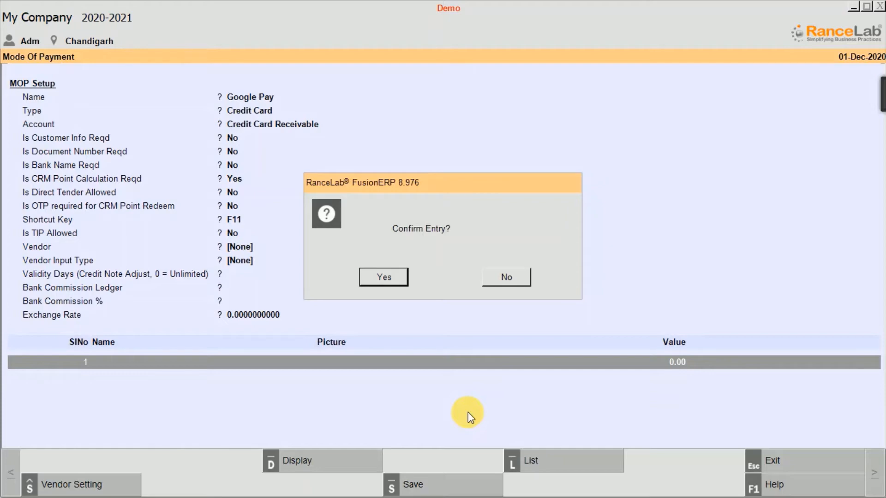
{"action": "key", "text": "Return"}
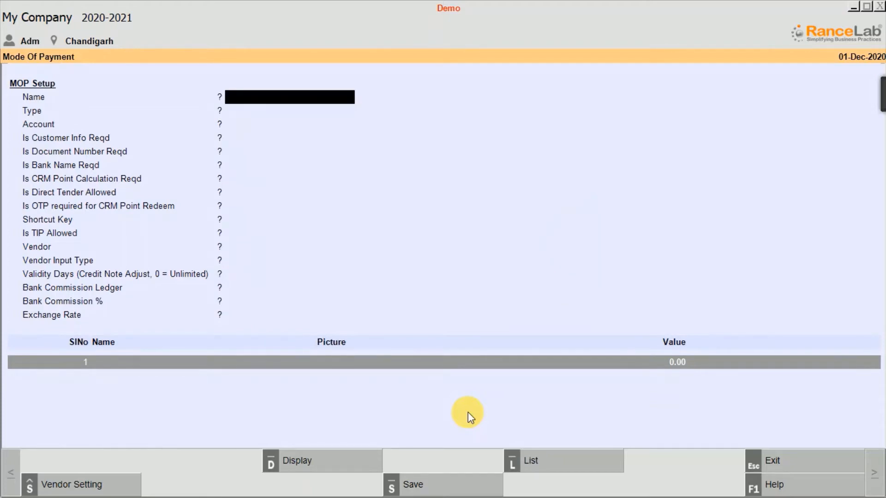
Step: Display the list of existing payment modes and examine its entries, including Credit Sale, Google Pay, Paytm and Prepaid
{"action": "key", "text": "alt+d"}
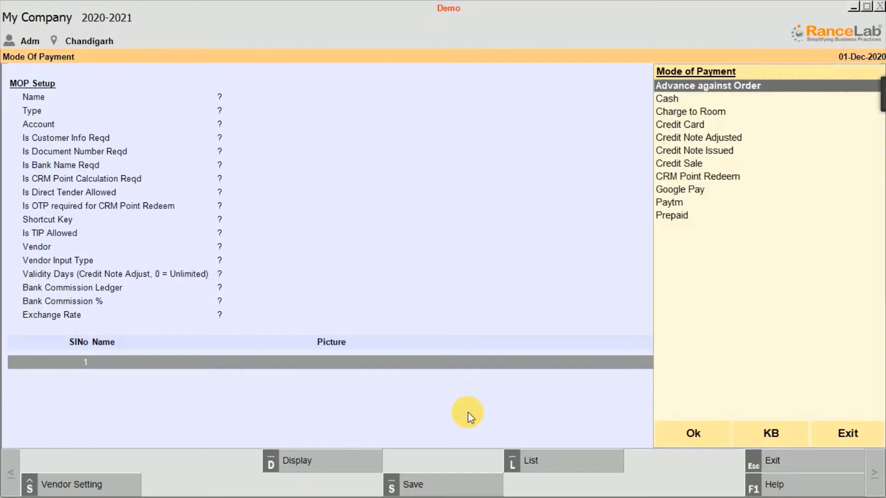
{"action": "key", "text": "Down"}
{"action": "key", "text": "Down"}
{"action": "key", "text": "Down"}
{"action": "key", "text": "Down"}
{"action": "key", "text": "Down"}
{"action": "key", "text": "Down"}
{"action": "key", "text": "Down"}
{"action": "key", "text": "Down"}
{"action": "key", "text": "Down"}
{"action": "key", "text": "Down"}
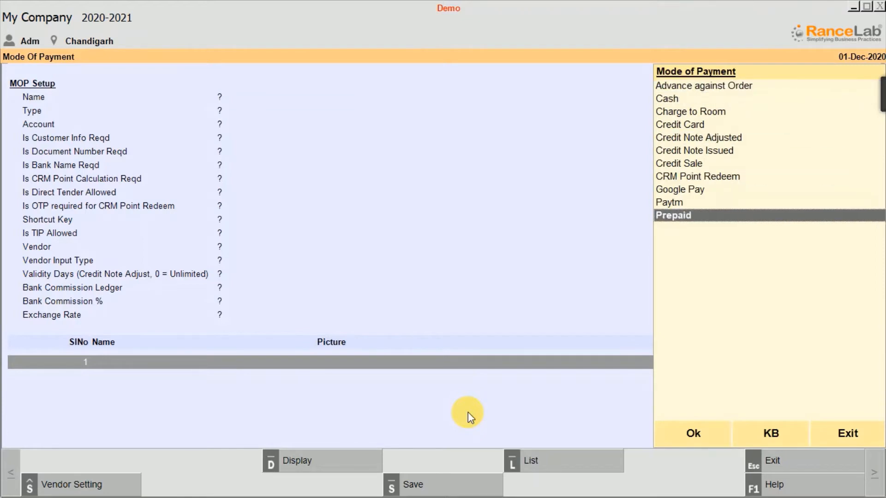
{"action": "key", "text": "Up"}
{"action": "key", "text": "Up"}
{"action": "key", "text": "Up"}
{"action": "key", "text": "Up"}
{"action": "key", "text": "Up"}
{"action": "key", "text": "Home"}
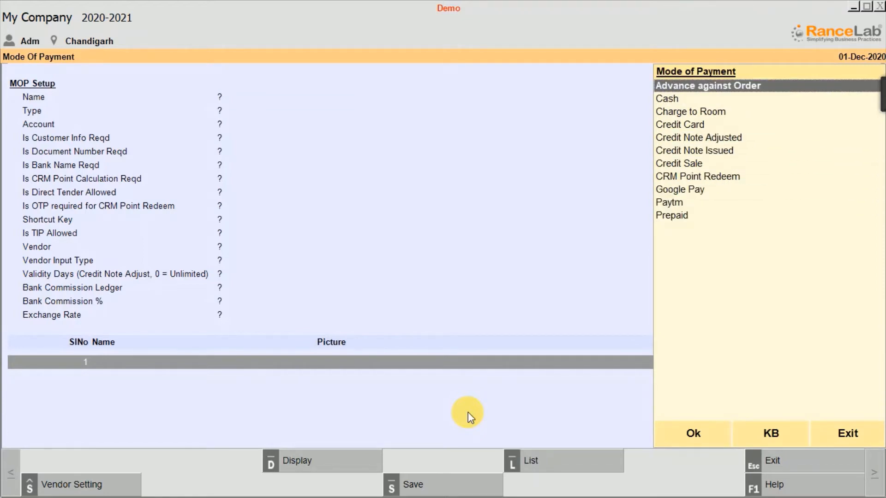
{"action": "key", "text": "Down"}
{"action": "key", "text": "Down"}
{"action": "key", "text": "Down"}
{"action": "key", "text": "Down"}
{"action": "key", "text": "Down"}
{"action": "key", "text": "Down"}
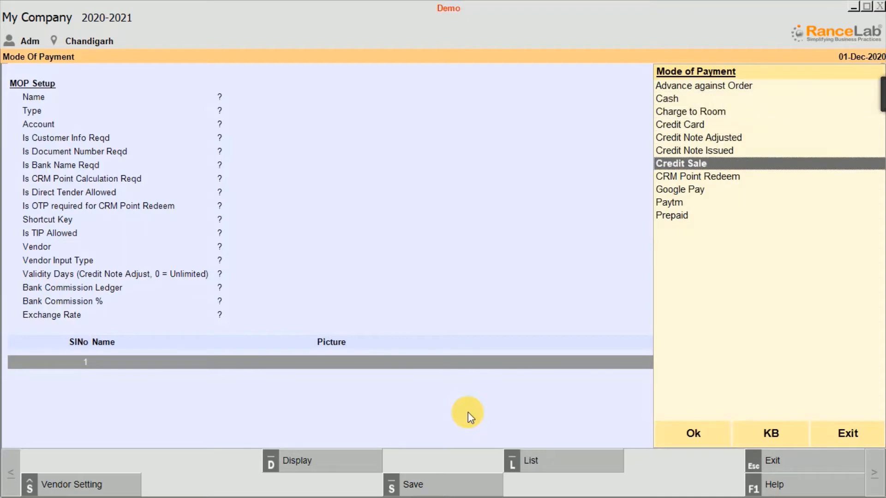
{"action": "key", "text": "Down"}
{"action": "key", "text": "Down"}
{"action": "key", "text": "Down"}
{"action": "key", "text": "Down"}
{"action": "key", "text": "Up"}
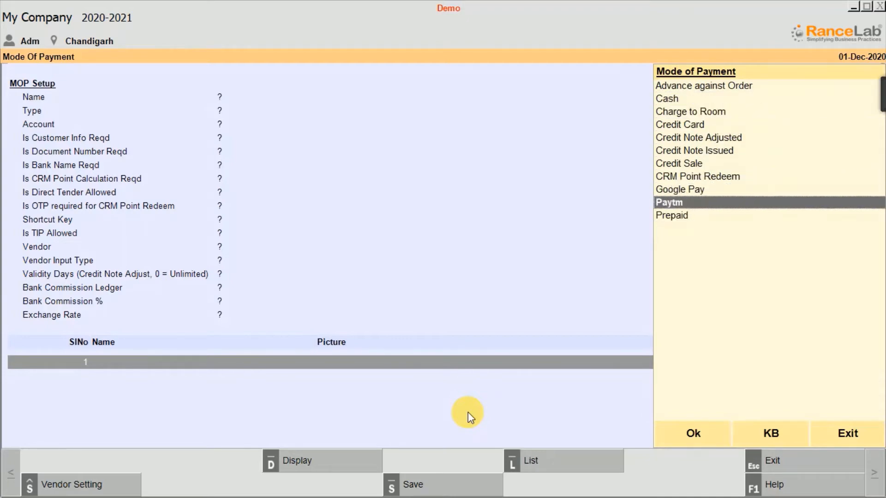
{"action": "key", "text": "Up"}
{"action": "key", "text": "Down"}
{"action": "key", "text": "Down"}
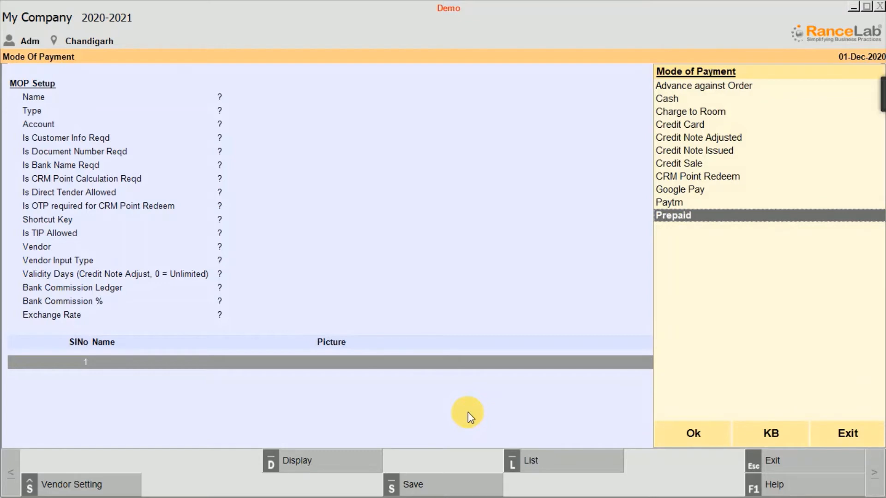
{"action": "key", "text": "Up"}
{"action": "key", "text": "Up"}
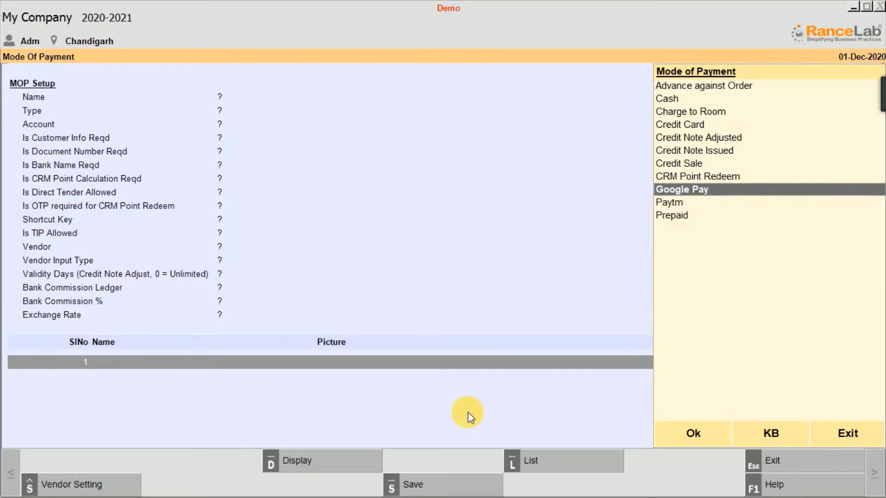
{"action": "key", "text": "Down"}
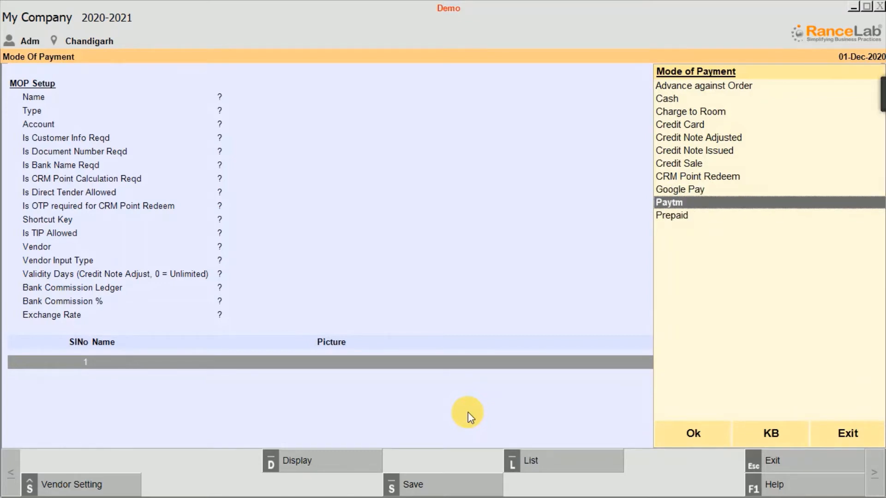
{"action": "key", "text": "Return"}
Step: Name a new payment mode Zommato and set its type to Credit Card
{"action": "type", "text": "zomm"}
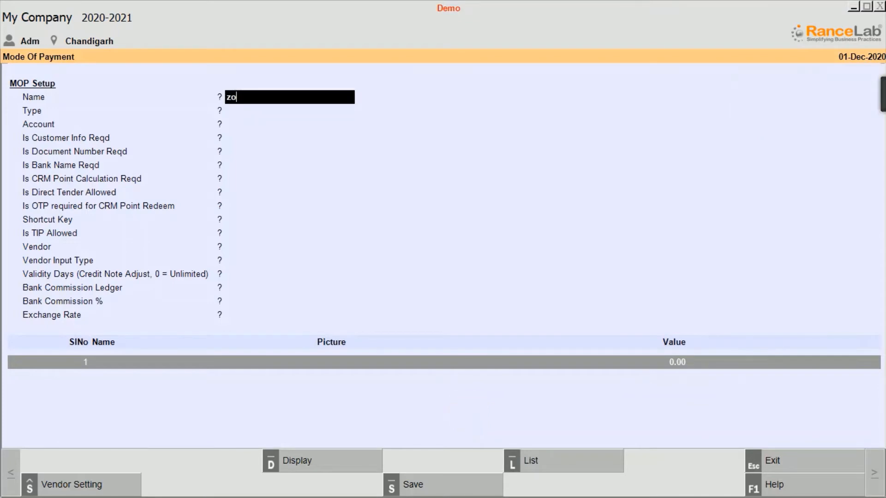
{"action": "type", "text": "to"}
{"action": "key", "text": "Return"}
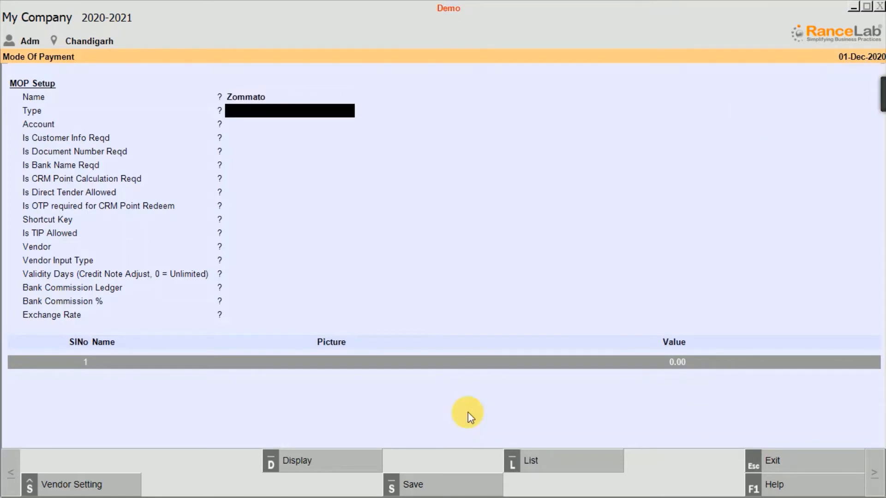
{"action": "key", "text": "Down"}
{"action": "key", "text": "Down"}
{"action": "key", "text": "Down"}
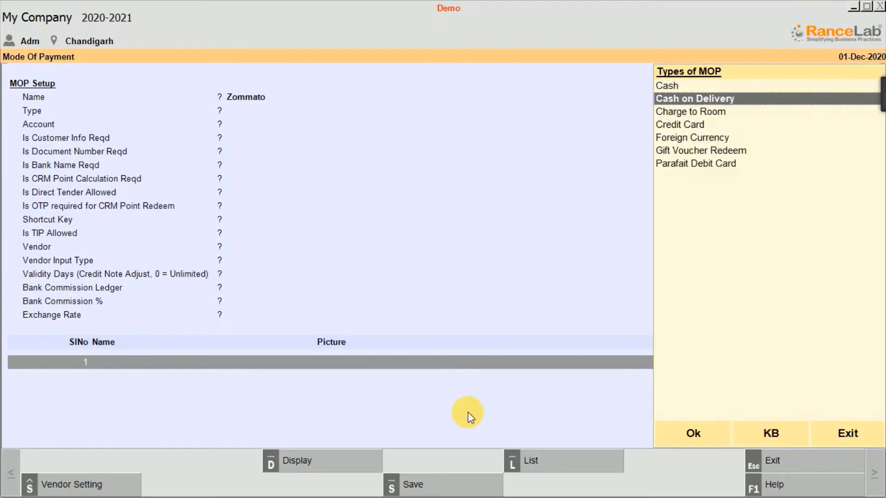
{"action": "key", "text": "Return"}
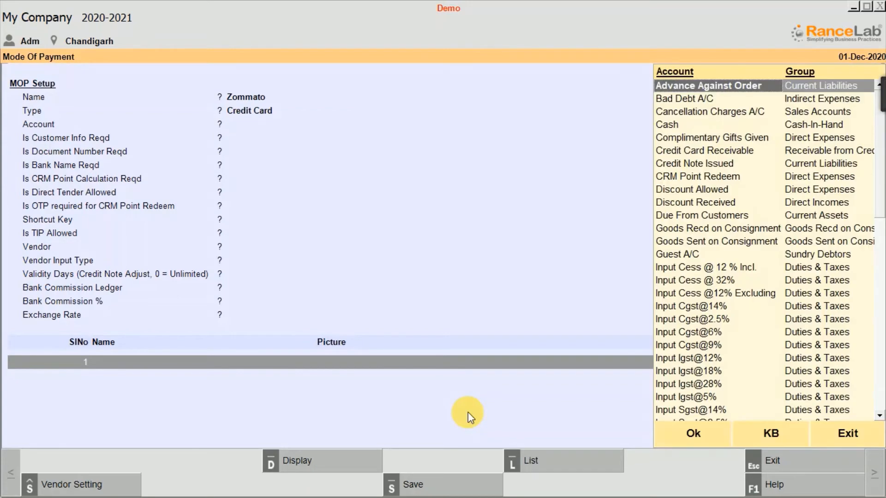
{"action": "key", "text": "Escape"}
{"action": "key", "text": "Up"}
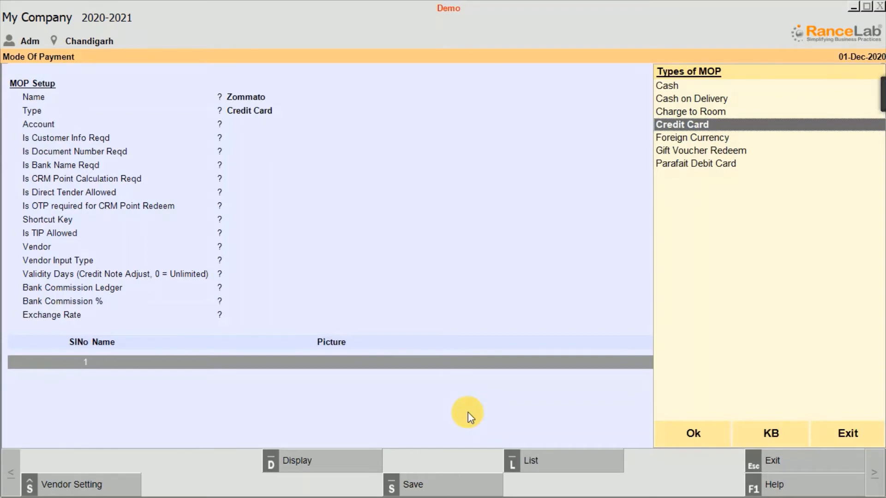
{"action": "key", "text": "Return"}
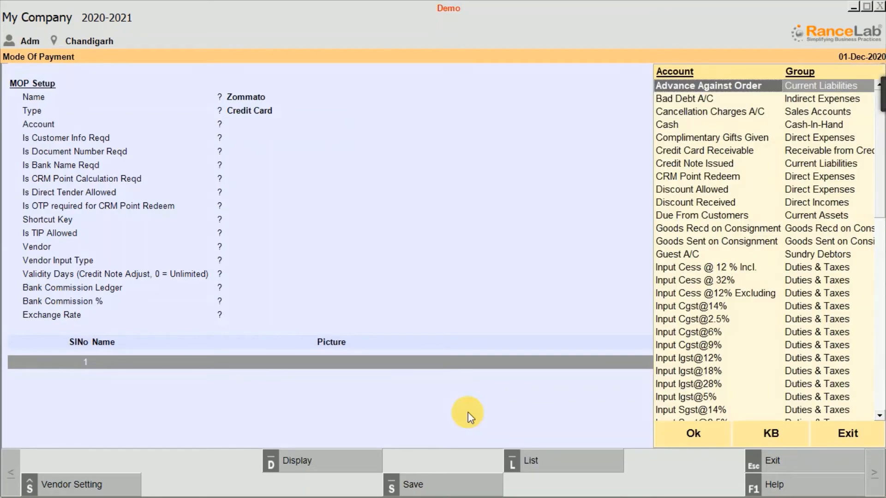
Step: Assign the Credit Card Receivable account to the Zommato payment mode
{"action": "type", "text": "a"}
{"action": "key", "text": "Down"}
{"action": "key", "text": "Down"}
{"action": "key", "text": "Down"}
{"action": "key", "text": "Down"}
{"action": "key", "text": "Down"}
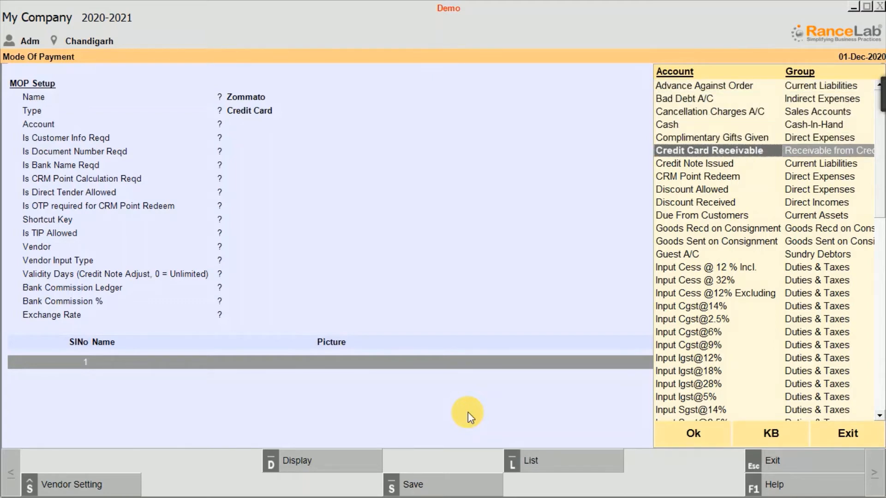
{"action": "key", "text": "Return"}
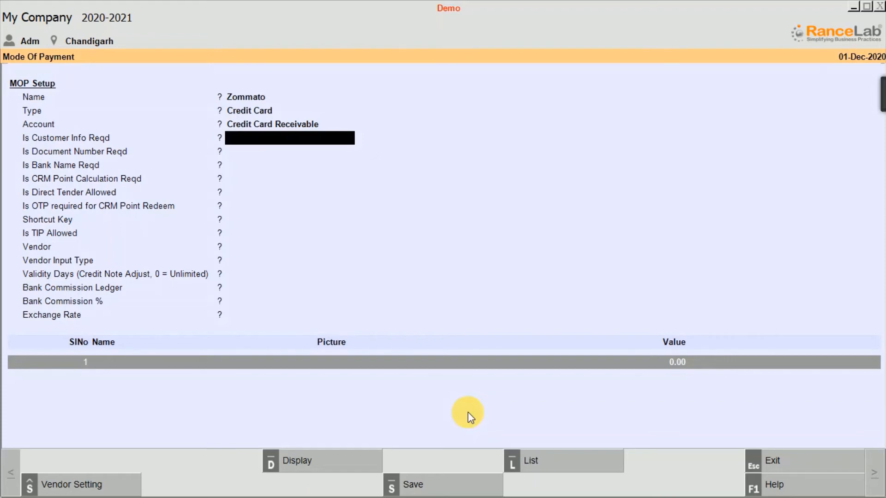
Step: Set customer info, document number, bank name, CRM point calculation, direct tender and OTP for CRM point redeem to No for Zommato
{"action": "key", "text": "Return"}
{"action": "key", "text": "Return"}
{"action": "key", "text": "Return"}
{"action": "key", "text": "Return"}
{"action": "key", "text": "Return"}
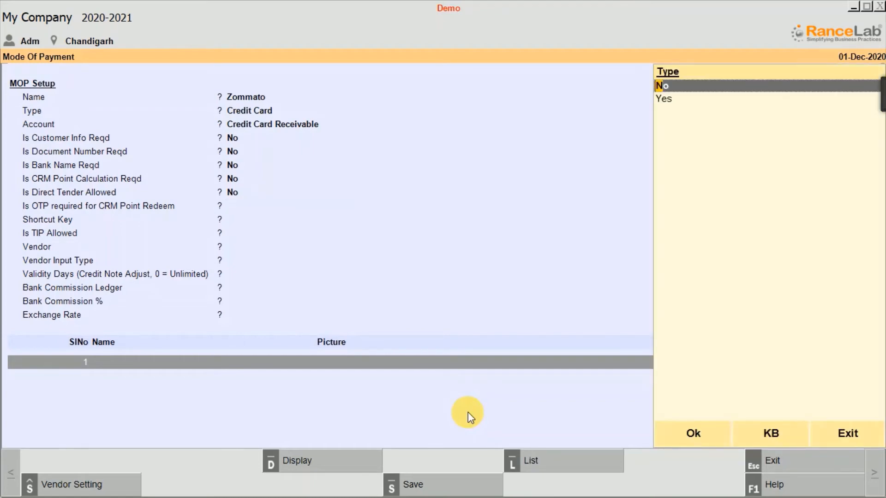
{"action": "key", "text": "Return"}
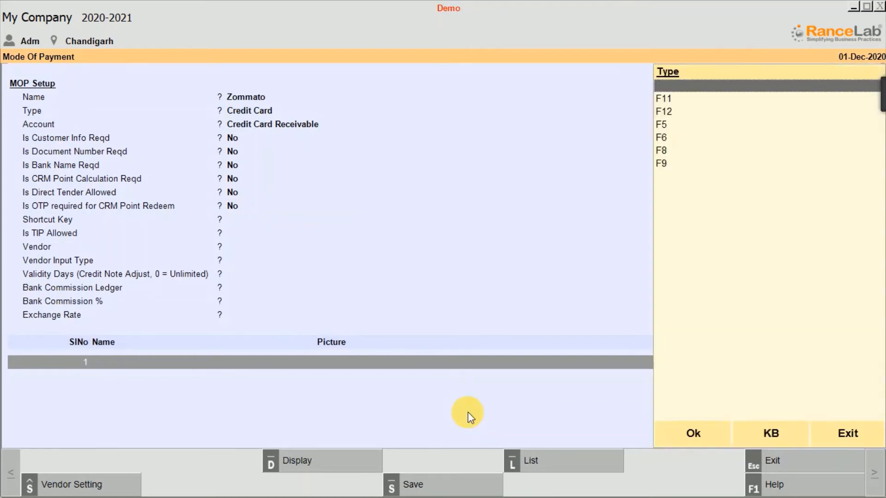
Step: Assign F11 as Zommato's shortcut key, disallow TIP, and set Vendor and Vendor Input Type to [None]
{"action": "key", "text": "Down"}
{"action": "key", "text": "Return"}
{"action": "key", "text": "Return"}
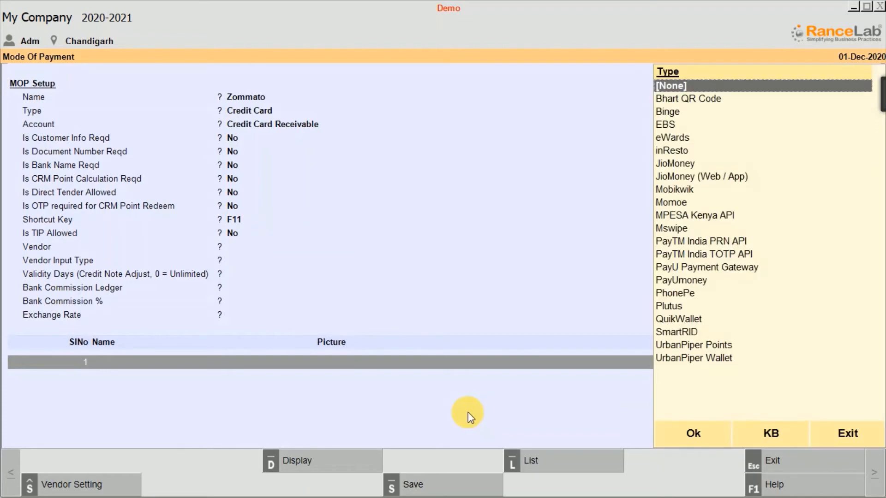
{"action": "key", "text": "Return"}
{"action": "key", "text": "Return"}
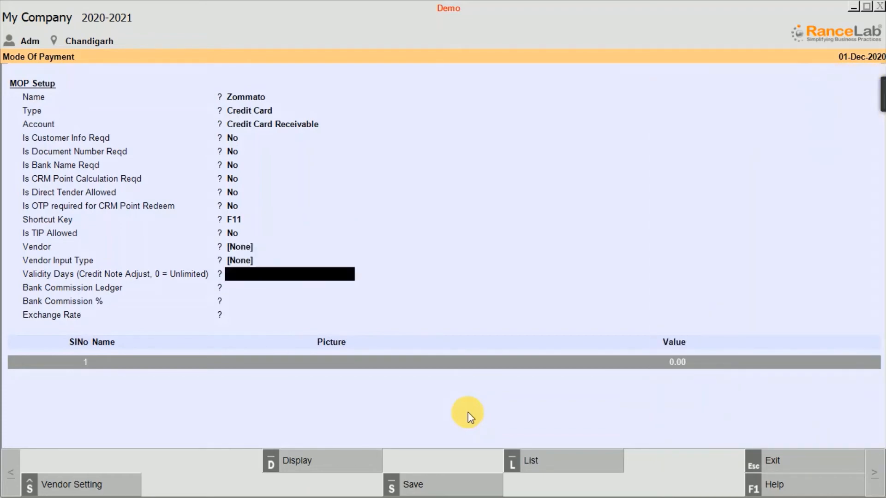
Step: Leave Zommato's remaining fields at their defaults, save the entry and return to the main menu
{"action": "key", "text": "Return"}
{"action": "key", "text": "Return"}
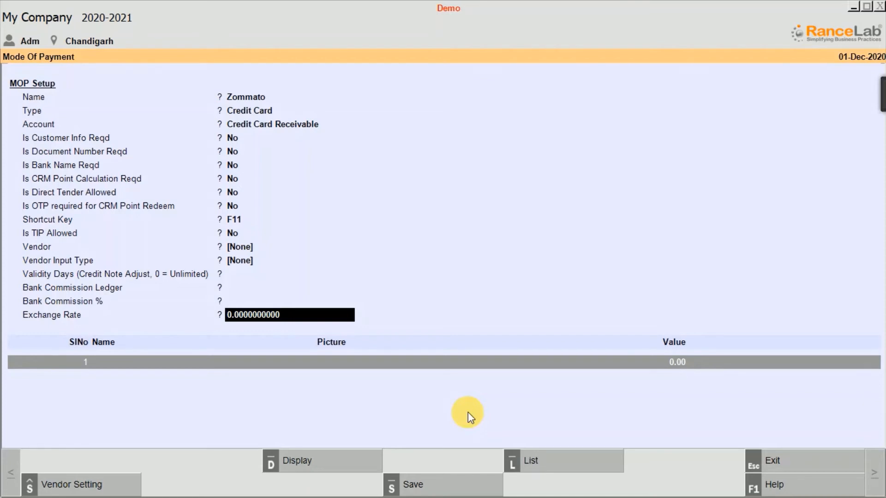
{"action": "key", "text": "Return"}
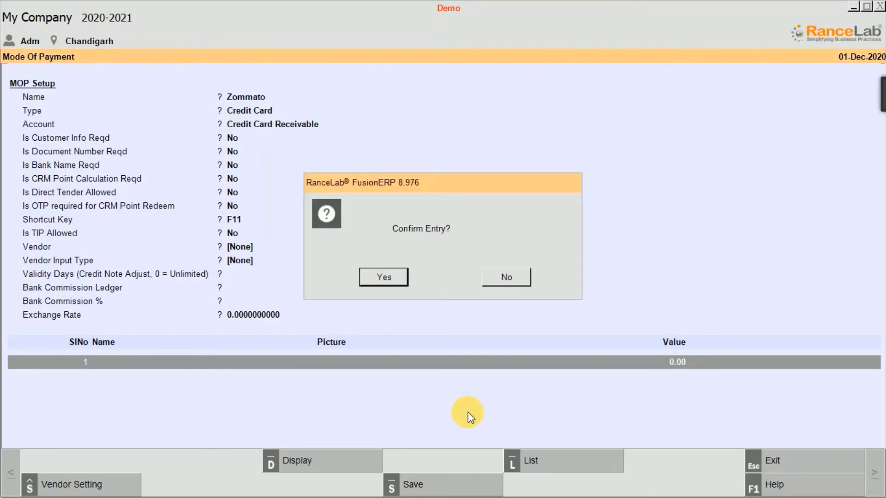
{"action": "key", "text": "Return"}
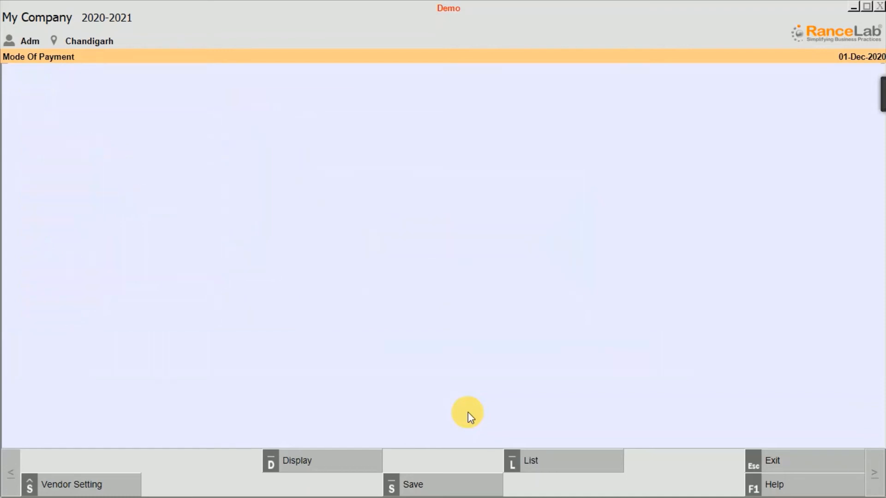
{"action": "key", "text": "Escape"}
{"action": "key", "text": "Escape"}
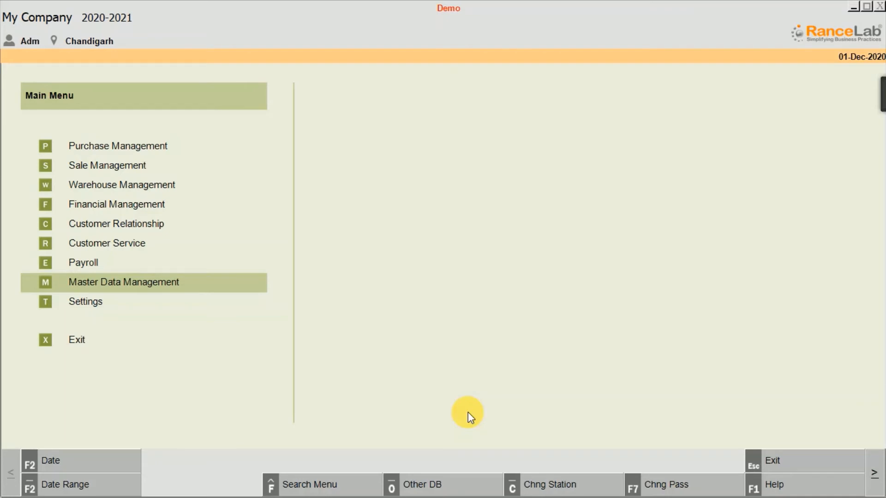
Step: Open a new Sale Invoice (Scan POS) voucher from the Sale Management transactions
{"action": "key", "text": "Up"}
{"action": "key", "text": "Up"}
{"action": "key", "text": "Up"}
{"action": "key", "text": "Up"}
{"action": "key", "text": "Up"}
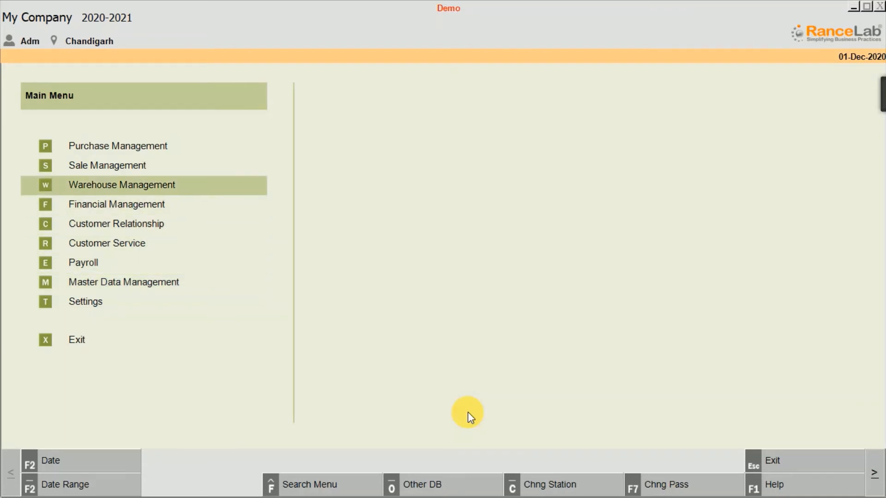
{"action": "key", "text": "Up"}
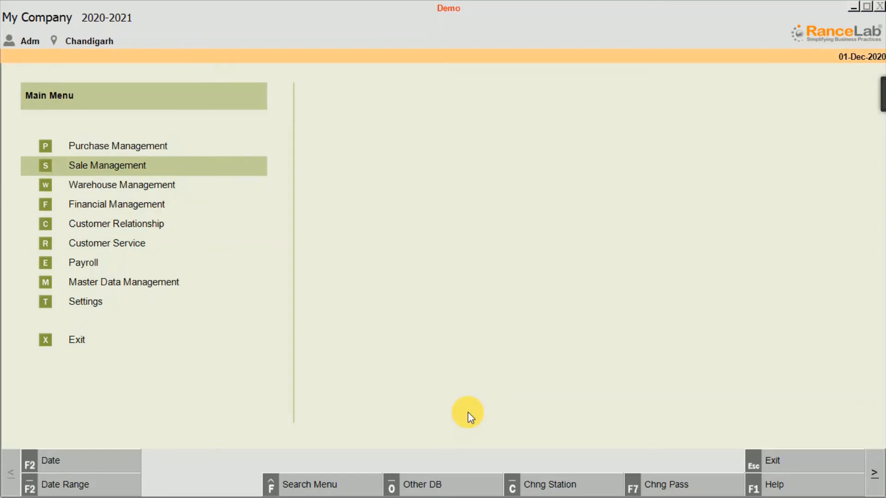
{"action": "key", "text": "Return"}
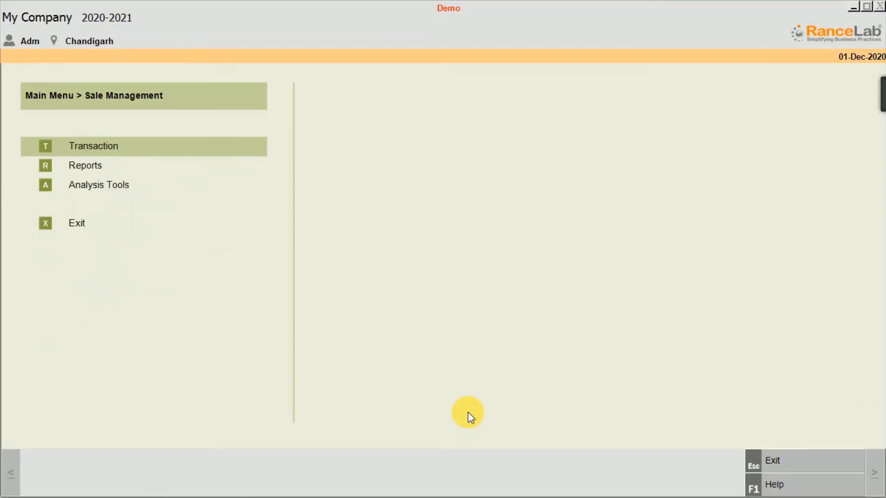
{"action": "key", "text": "Return"}
{"action": "key", "text": "Down"}
{"action": "key", "text": "Down"}
{"action": "key", "text": "Down"}
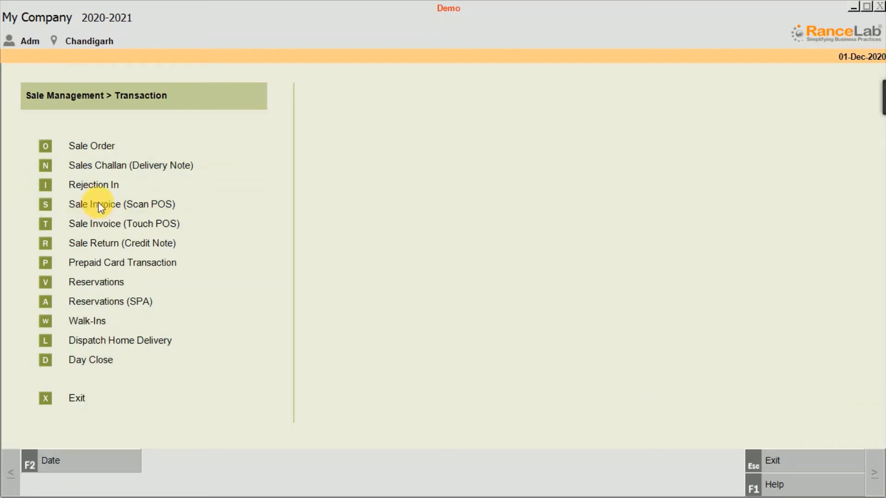
{"action": "left_click", "coordinate": [100, 208]}
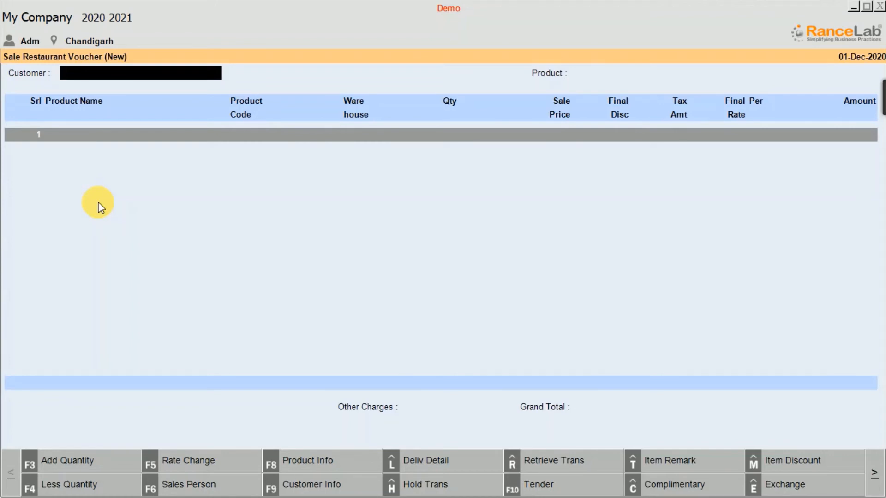
Step: Open the sales options from the voucher and bring up the Mode Of Payment selection
{"action": "key", "text": "F12"}
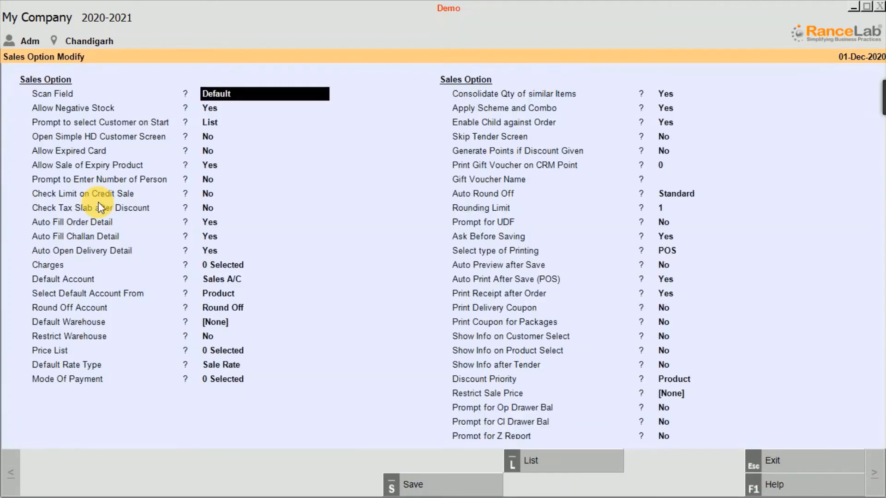
{"action": "key", "text": "Down"}
{"action": "key", "text": "Down"}
{"action": "key", "text": "Down"}
{"action": "key", "text": "Down"}
{"action": "key", "text": "Down"}
{"action": "key", "text": "Down"}
{"action": "key", "text": "Down"}
{"action": "key", "text": "Down"}
{"action": "key", "text": "Down"}
{"action": "key", "text": "Down"}
{"action": "key", "text": "Down"}
{"action": "key", "text": "Down"}
{"action": "key", "text": "Down"}
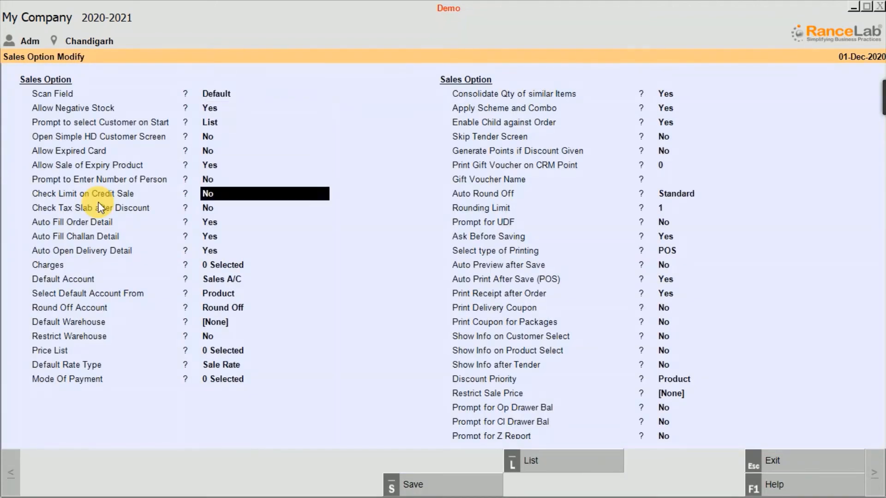
{"action": "key", "text": "Down"}
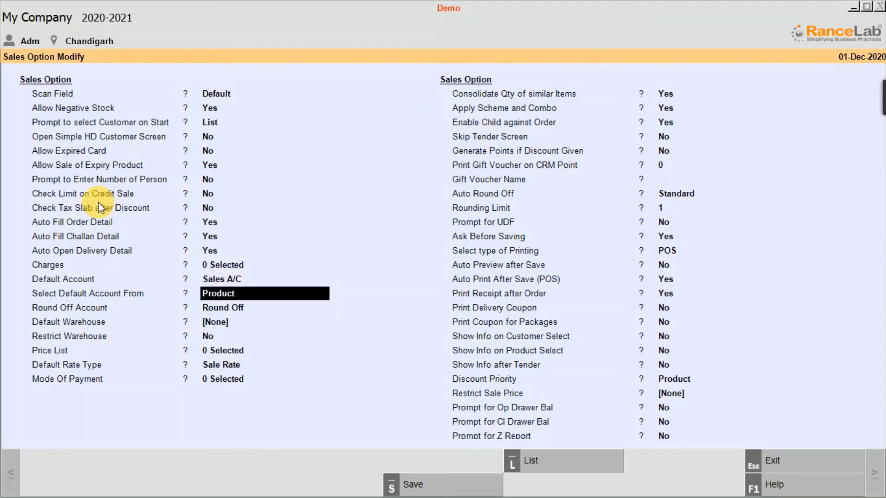
{"action": "key", "text": "Down"}
{"action": "key", "text": "Down"}
{"action": "key", "text": "Down"}
{"action": "key", "text": "Down"}
{"action": "key", "text": "Down"}
{"action": "key", "text": "Down"}
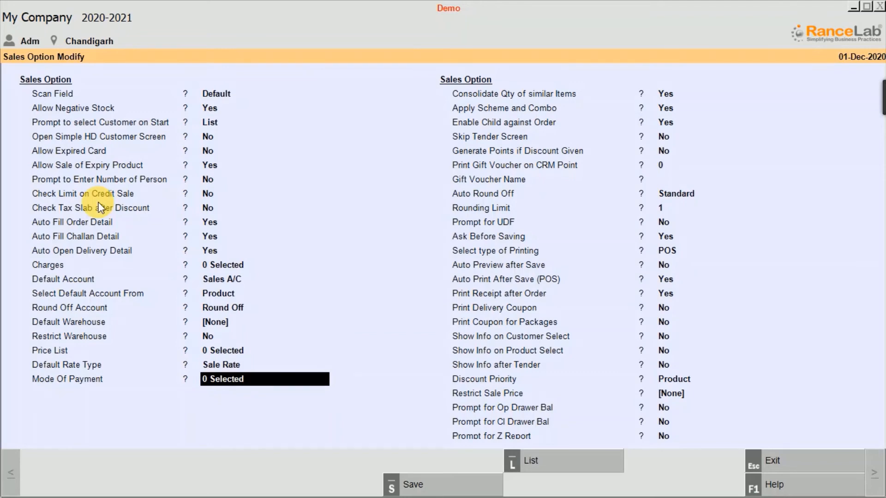
{"action": "key", "text": "Return"}
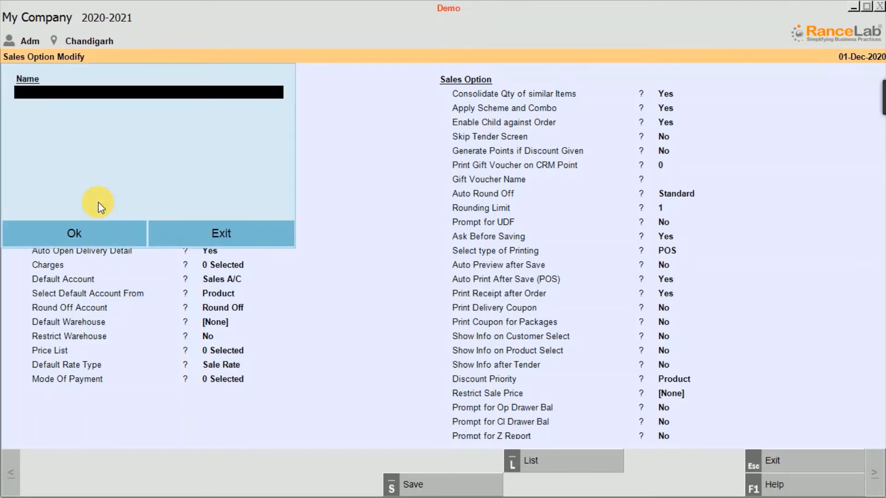
Step: Add Zommato as the first allowed mode of payment in the sales options
{"action": "key", "text": "Return"}
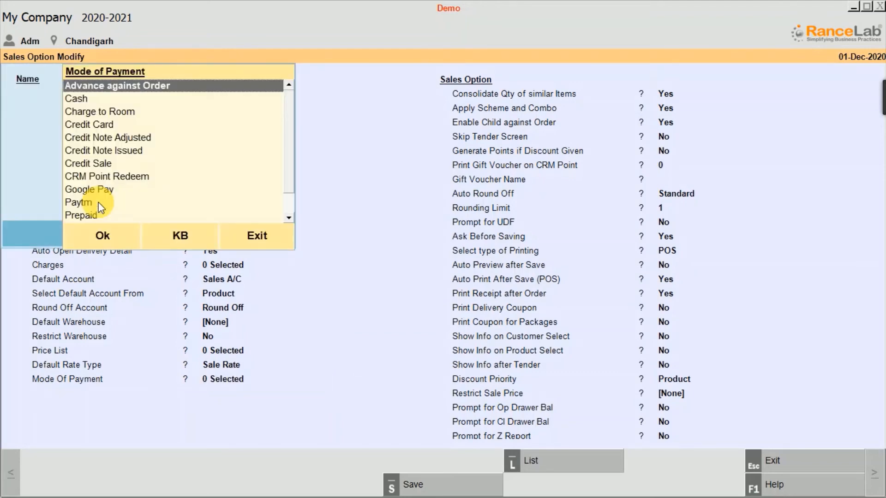
{"action": "key", "text": "Down"}
{"action": "key", "text": "Down"}
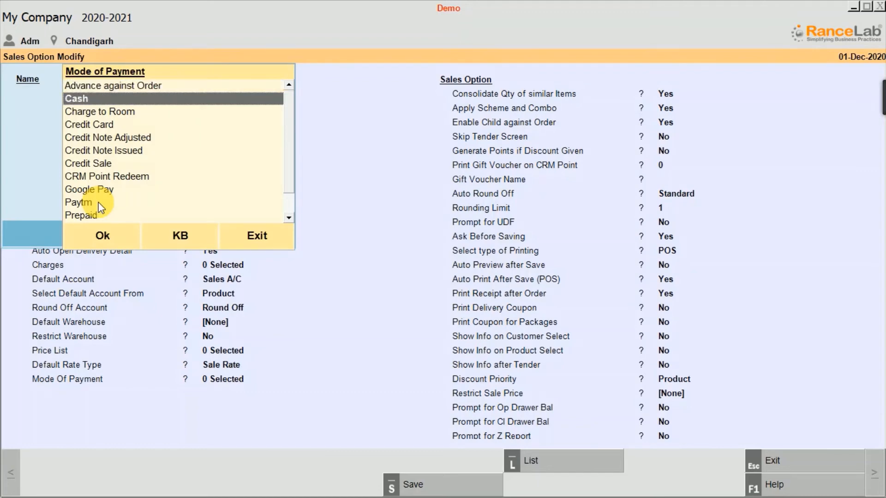
{"action": "key", "text": "Down"}
{"action": "key", "text": "Down"}
{"action": "key", "text": "Down"}
{"action": "key", "text": "Down"}
{"action": "key", "text": "Down"}
{"action": "key", "text": "Down"}
{"action": "key", "text": "Down"}
{"action": "key", "text": "Down"}
{"action": "key", "text": "Down"}
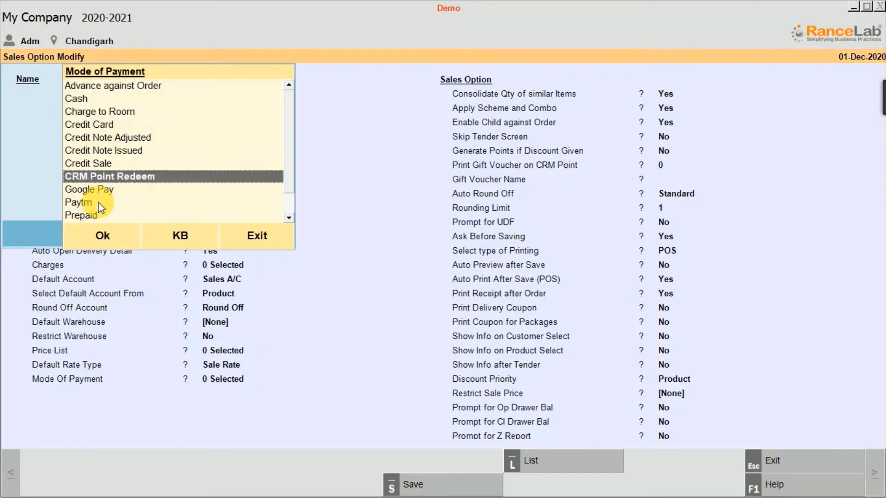
{"action": "key", "text": "Return"}
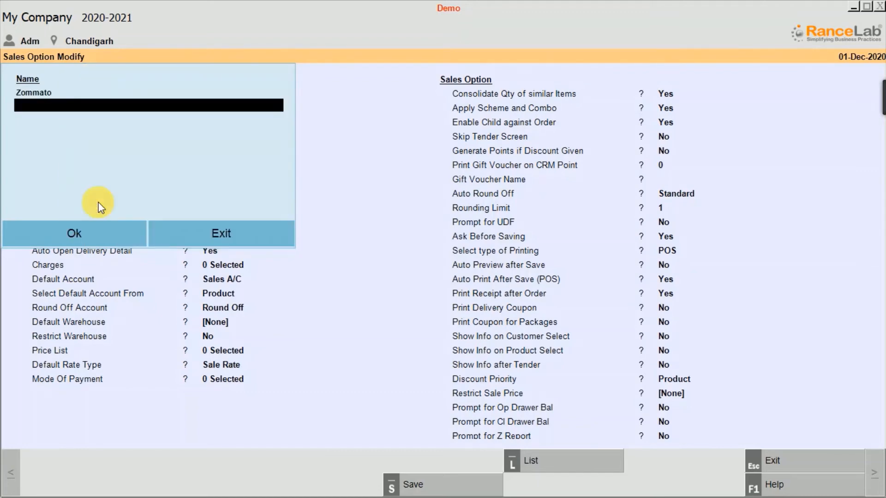
Step: Add Google Pay as the second allowed mode of payment
{"action": "key", "text": "Return"}
{"action": "key", "text": "Down"}
{"action": "key", "text": "Down"}
{"action": "key", "text": "Down"}
{"action": "key", "text": "Down"}
{"action": "key", "text": "Down"}
{"action": "key", "text": "Down"}
{"action": "key", "text": "Down"}
{"action": "key", "text": "Down"}
{"action": "key", "text": "Down"}
{"action": "key", "text": "Down"}
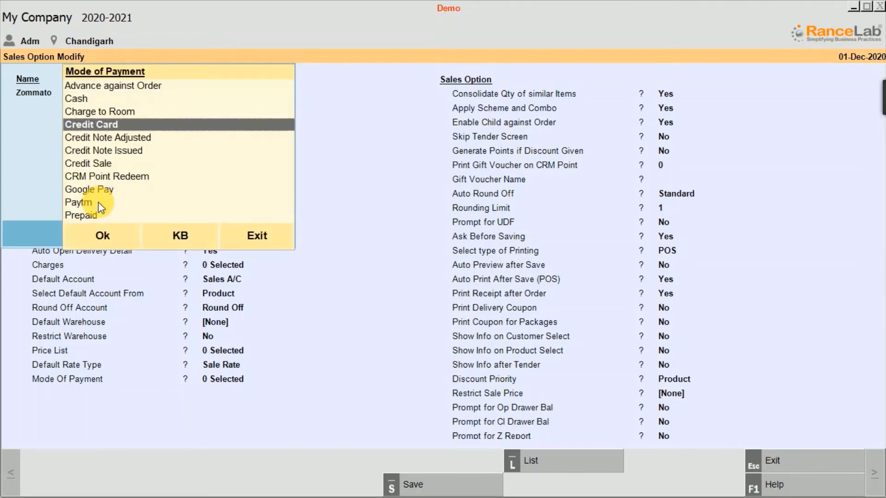
{"action": "key", "text": "Up"}
{"action": "key", "text": "Up"}
{"action": "key", "text": "Return"}
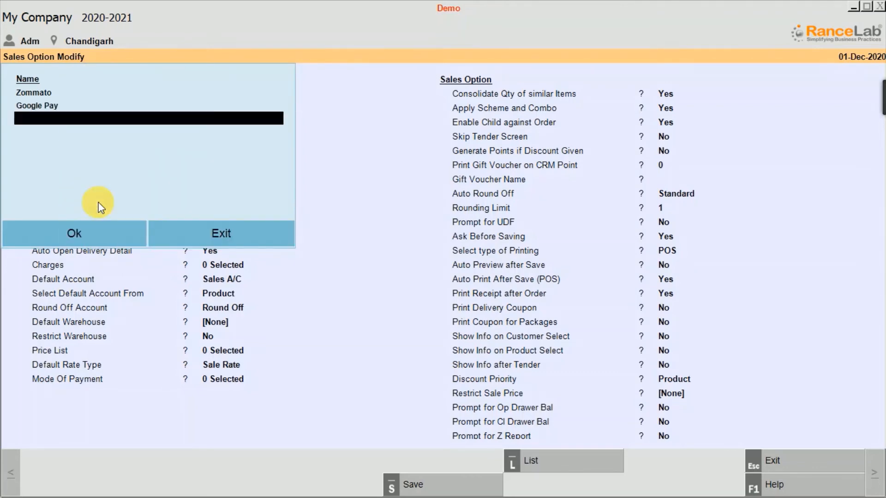
Step: Add Cash as the third allowed mode of payment
{"action": "key", "text": "Return"}
{"action": "key", "text": "Down"}
{"action": "key", "text": "Return"}
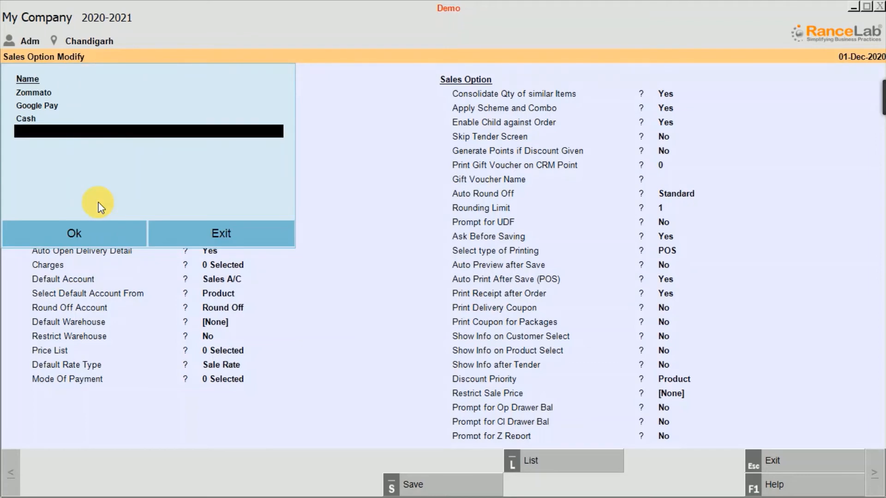
Step: Add Credit Sale as the fourth allowed mode of payment
{"action": "key", "text": "Return"}
{"action": "key", "text": "Down"}
{"action": "key", "text": "Down"}
{"action": "key", "text": "Down"}
{"action": "key", "text": "Down"}
{"action": "key", "text": "Down"}
{"action": "key", "text": "Down"}
{"action": "key", "text": "Down"}
{"action": "key", "text": "Down"}
{"action": "key", "text": "Up"}
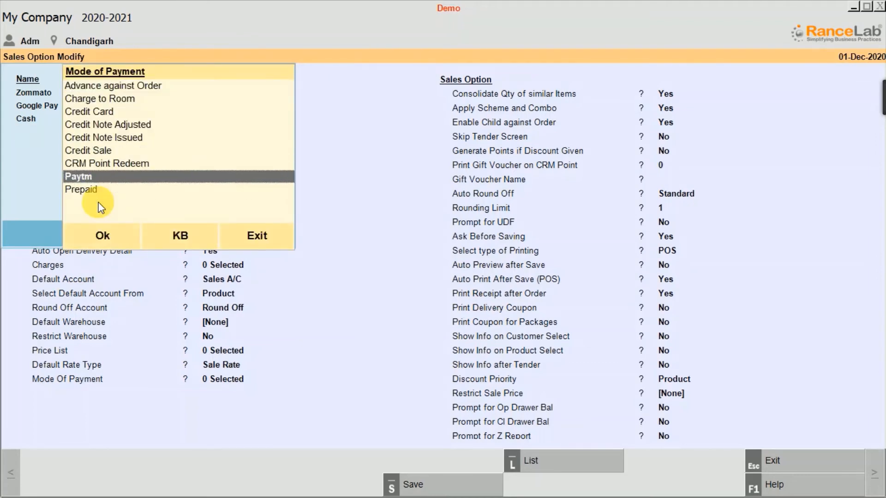
{"action": "key", "text": "Up"}
{"action": "key", "text": "Up"}
{"action": "key", "text": "Return"}
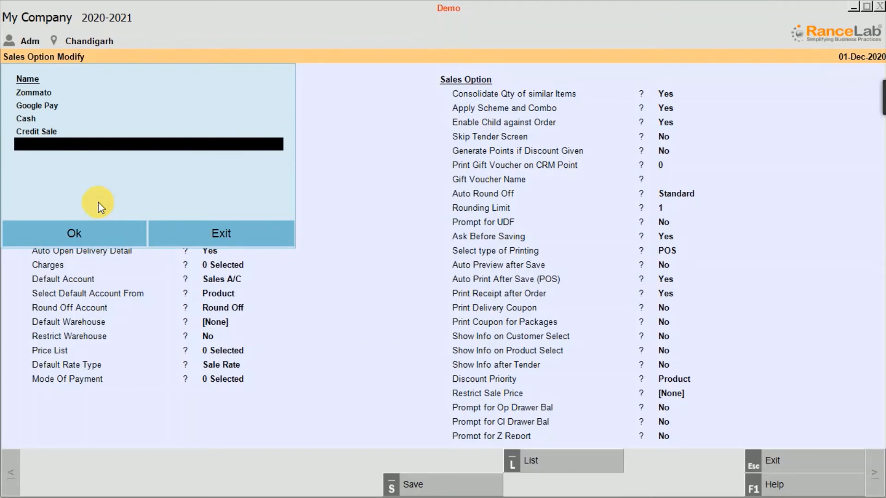
Step: Accept the selected payment modes and save the sales options
{"action": "left_click", "coordinate": [81, 229]}
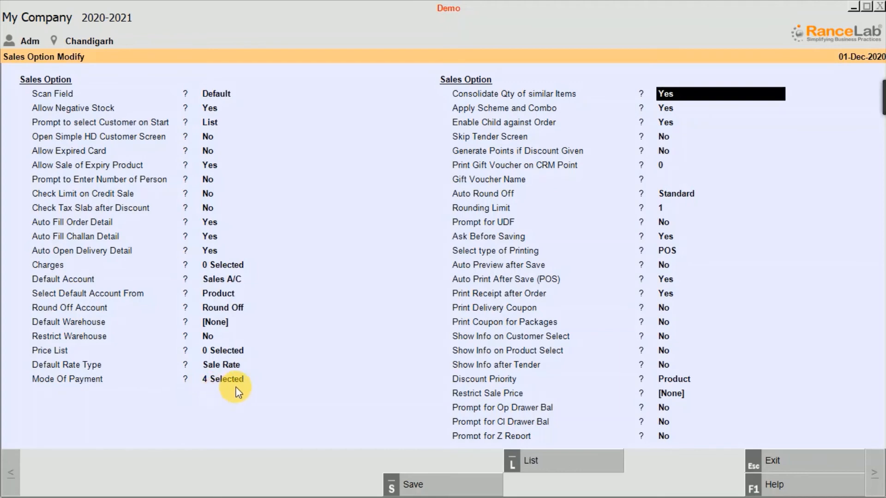
{"action": "left_click", "coordinate": [438, 484]}
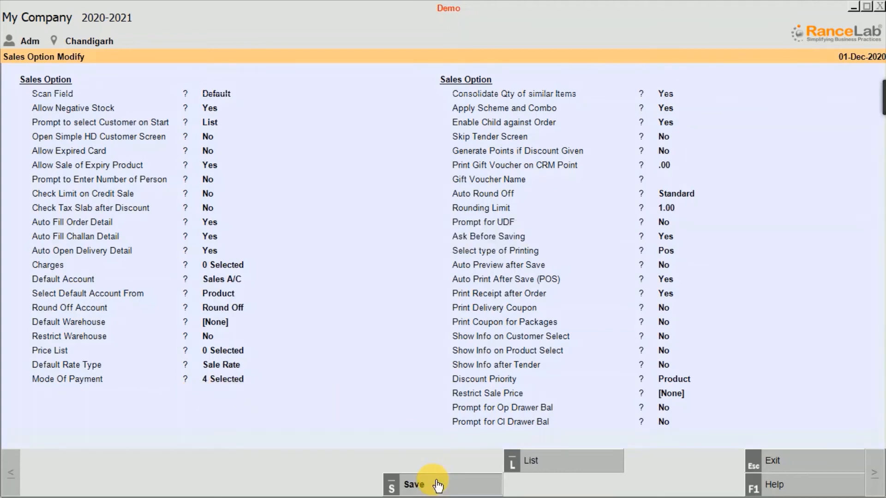
{"action": "left_click", "coordinate": [438, 485]}
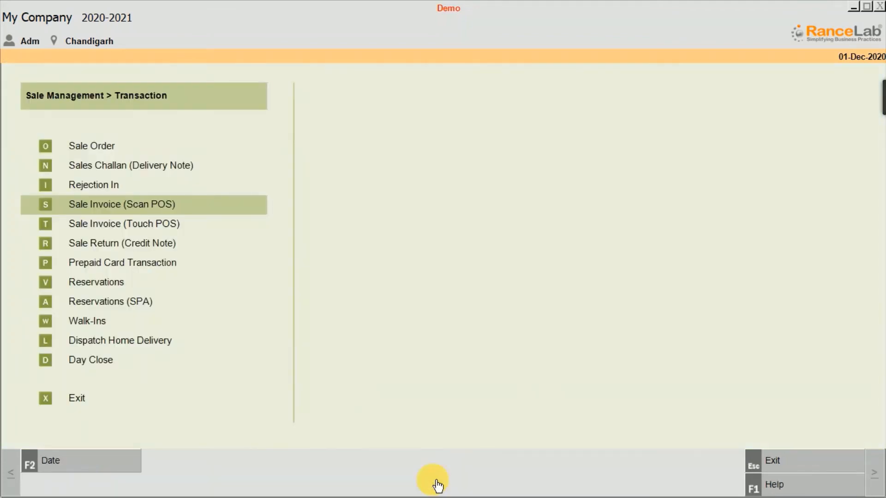
Step: Open a new Sale Invoice (Scan POS) voucher with customer [None] and accept the default reference details
{"action": "key", "text": "Return"}
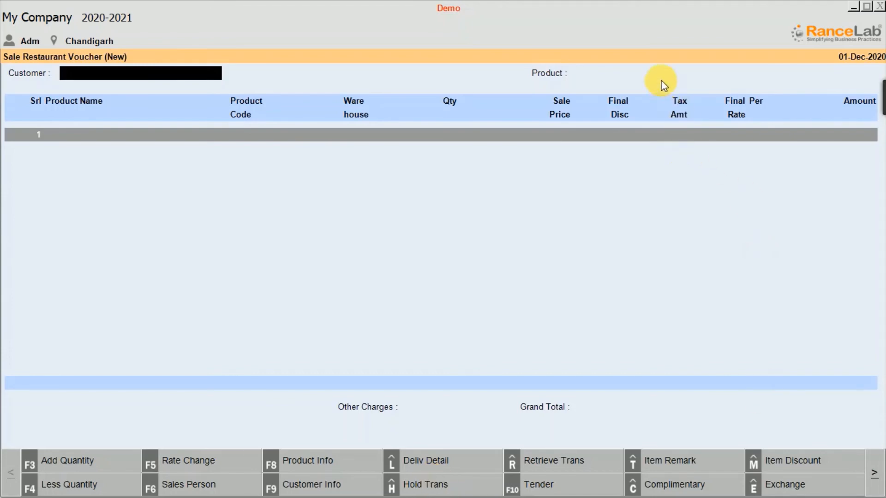
{"action": "key", "text": "Return"}
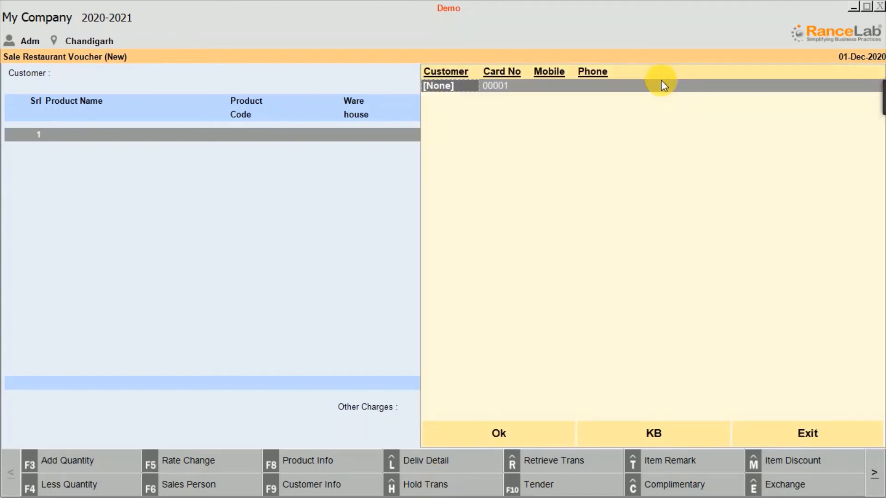
{"action": "key", "text": "Return"}
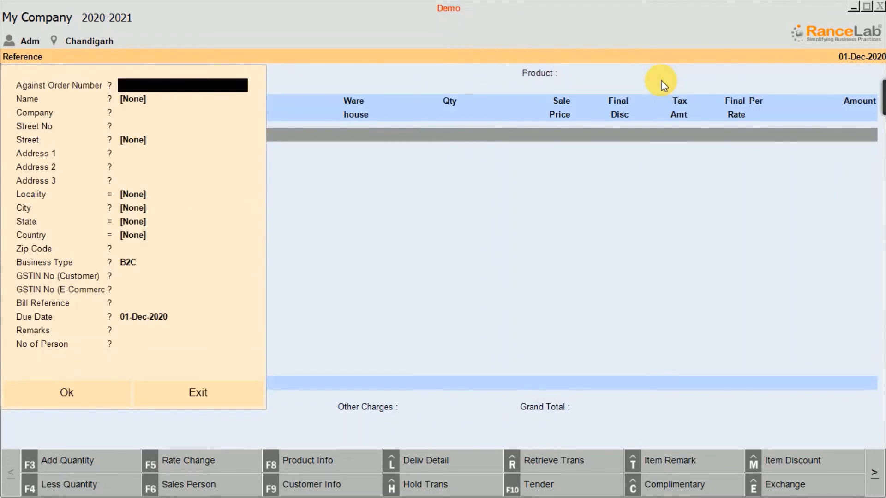
{"action": "key", "text": "Return"}
{"action": "key", "text": "Return"}
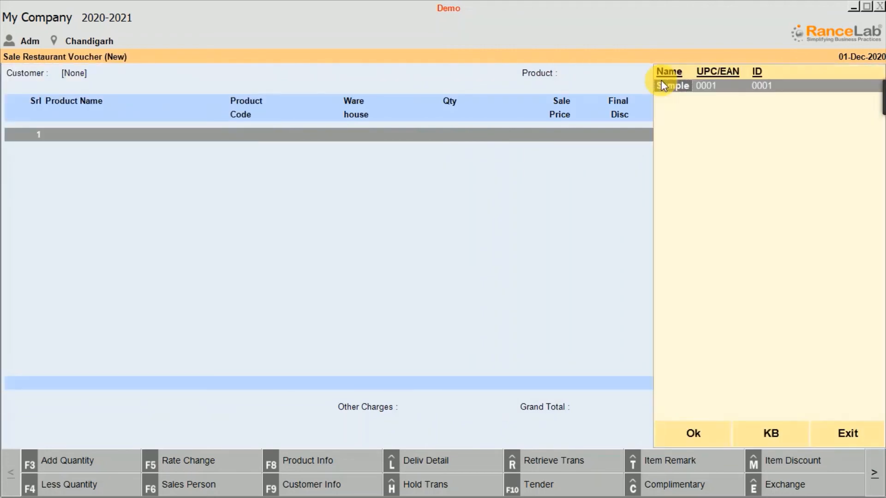
Step: Add the product Sample to the sale voucher at a rate of 45
{"action": "double_click", "coordinate": [663, 86]}
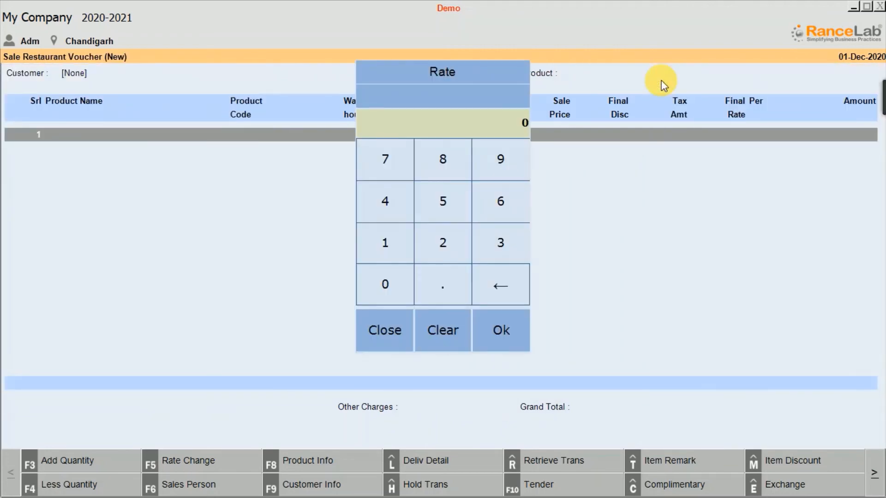
{"action": "type", "text": "45"}
{"action": "key", "text": "Return"}
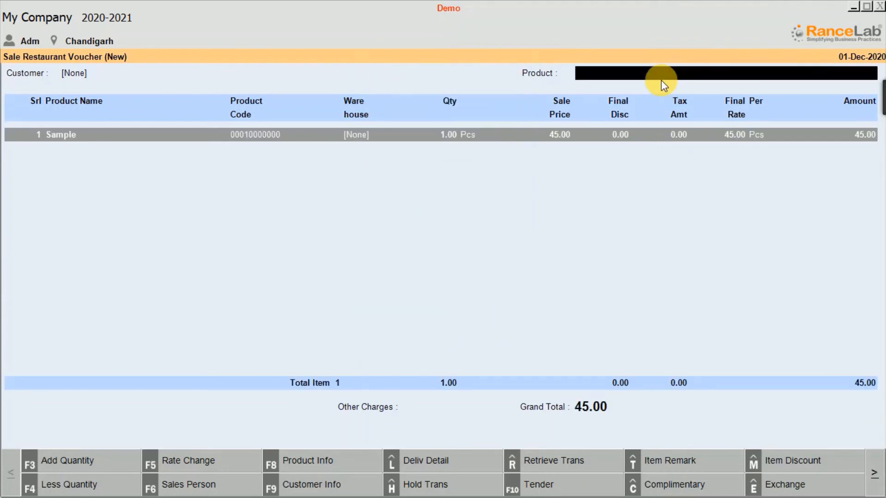
Step: Try tendering the full 45.00 through Google Pay instead of Zommato, leaving the tender screen without saving
{"action": "key", "text": "F10"}
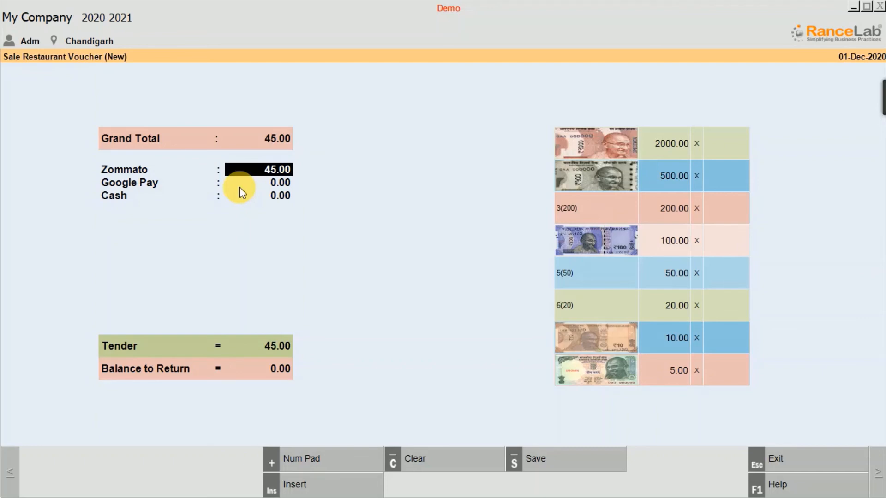
{"action": "key", "text": "Delete"}
{"action": "key", "text": "Down"}
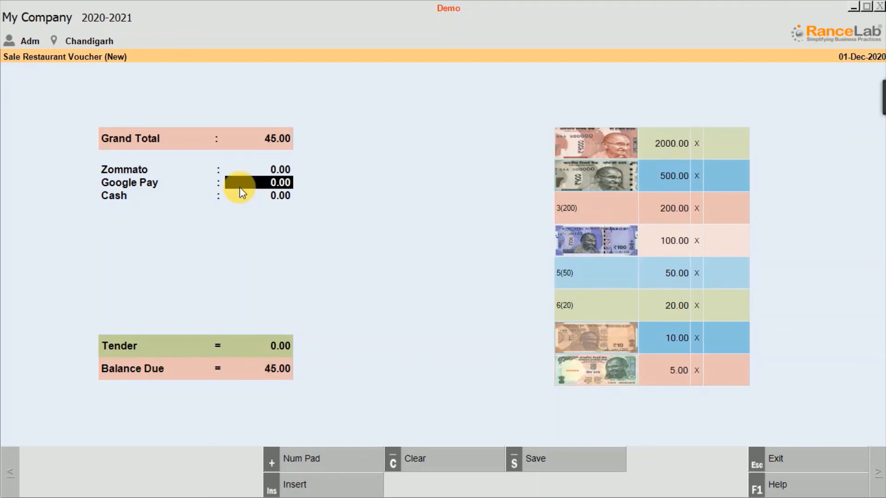
{"action": "key", "text": "Insert"}
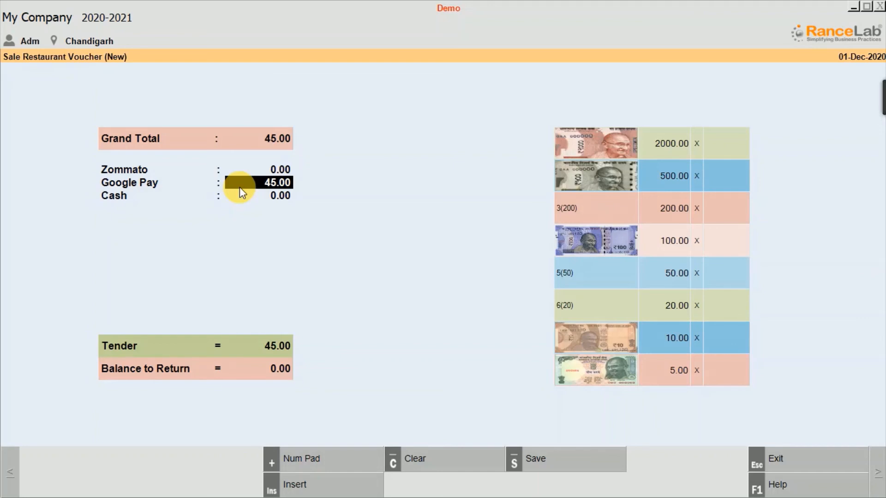
{"action": "key", "text": "Escape"}
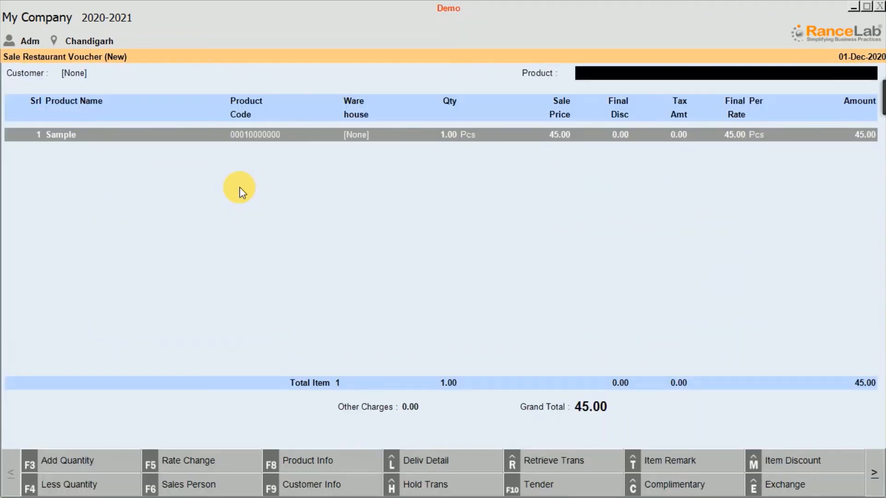